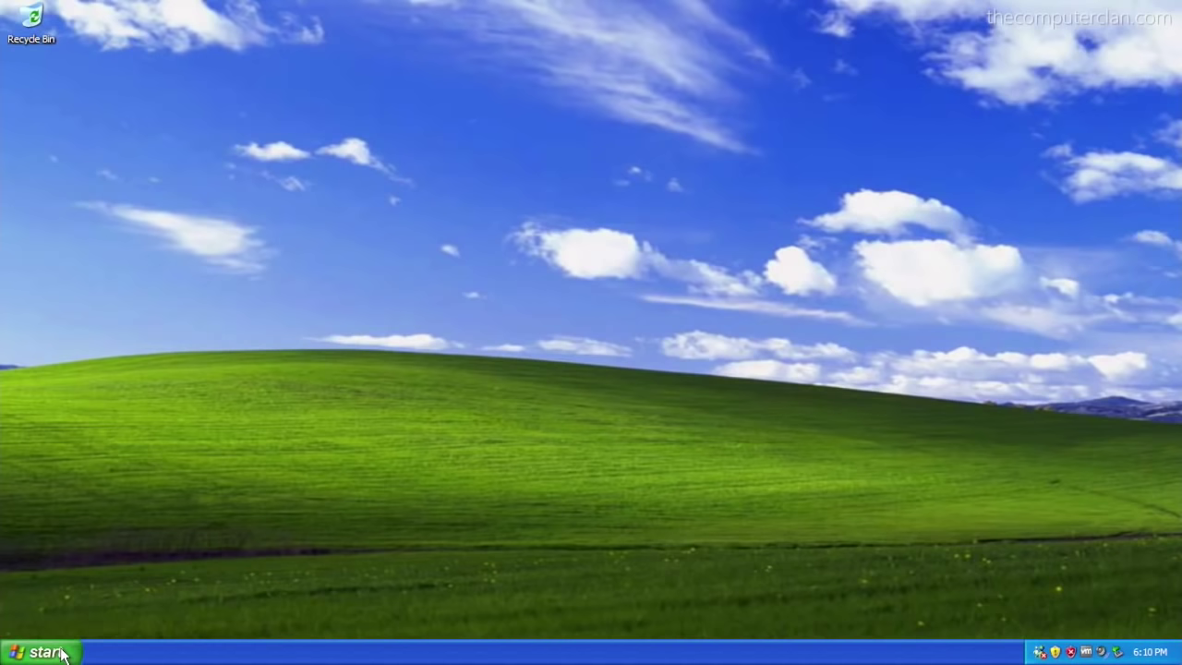
Step: Skip the Tour Windows XP intro and bring up the Start menu on the desktop
left_click(67, 653)
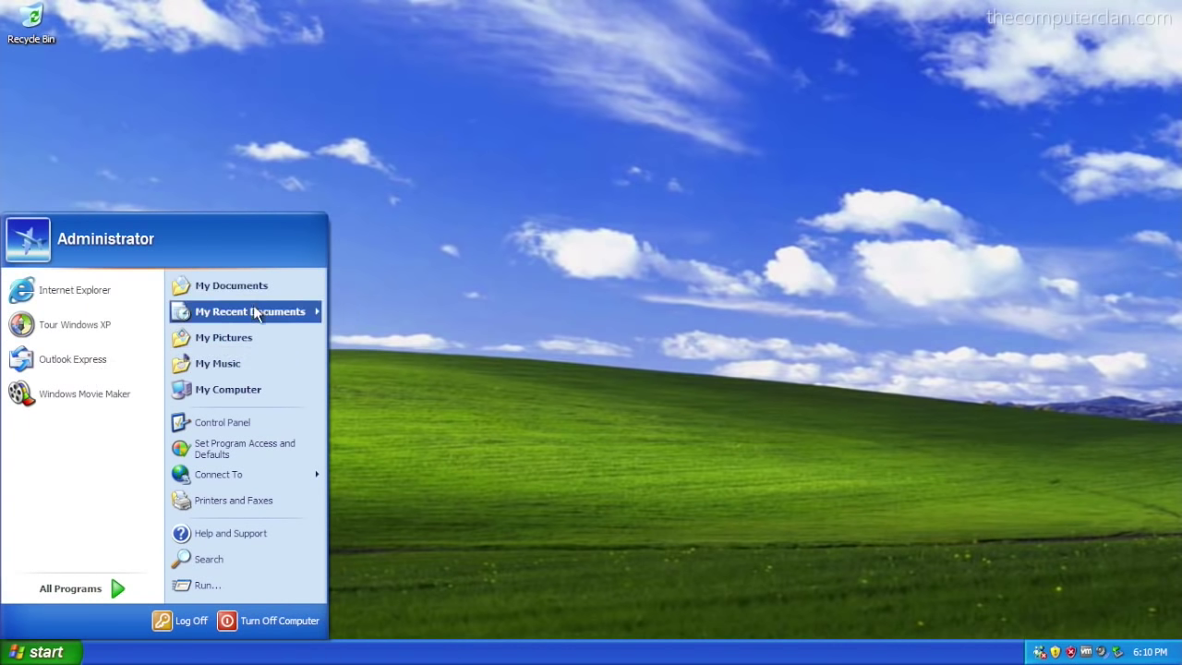
Step: Expand All Programs to reach Accessories and Windows Explorer
left_click(125, 591)
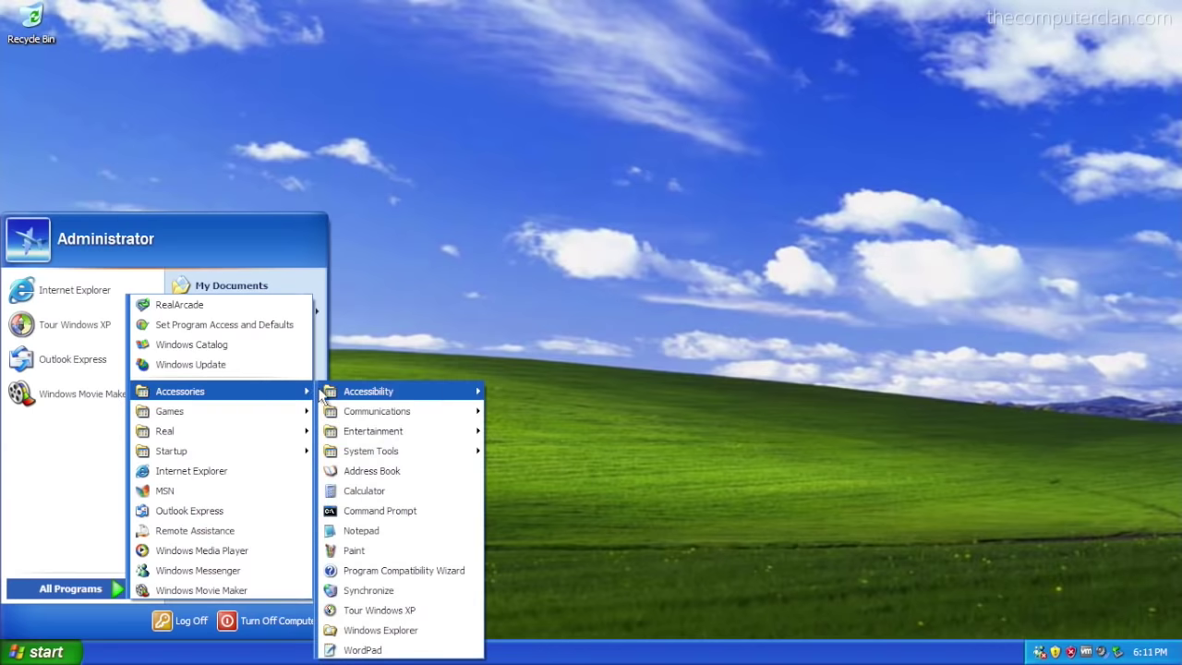
mouse_move(180, 392)
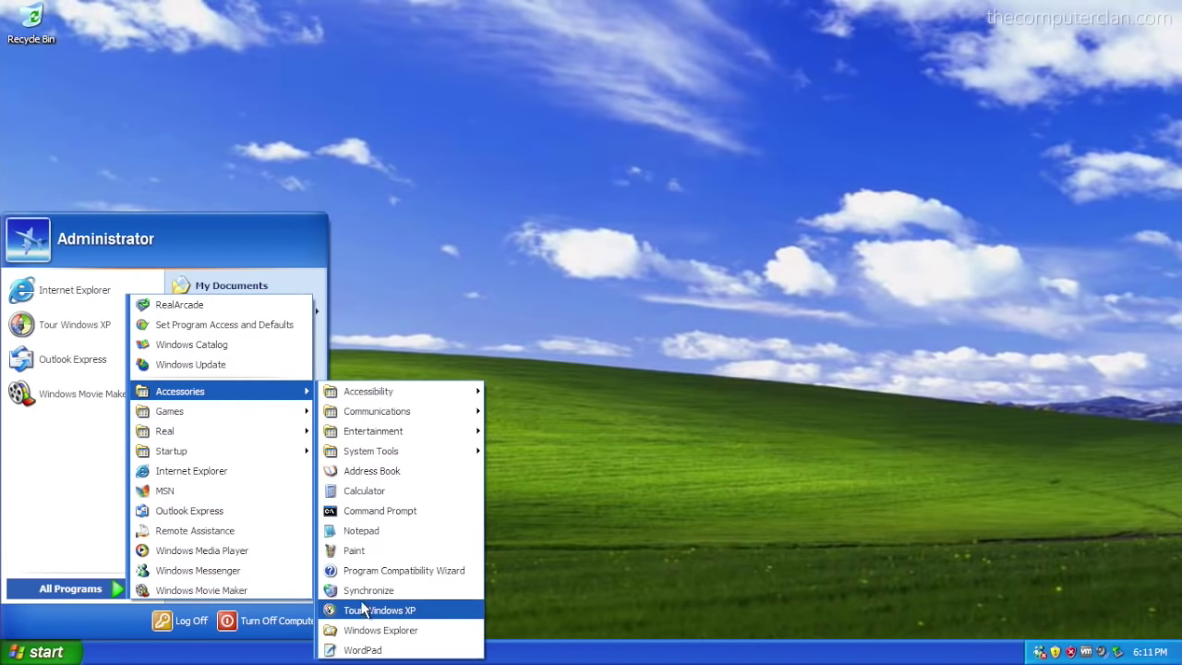
Step: Launch Windows Explorer and browse through My Computer into Local Disk (C:)
left_click(365, 631)
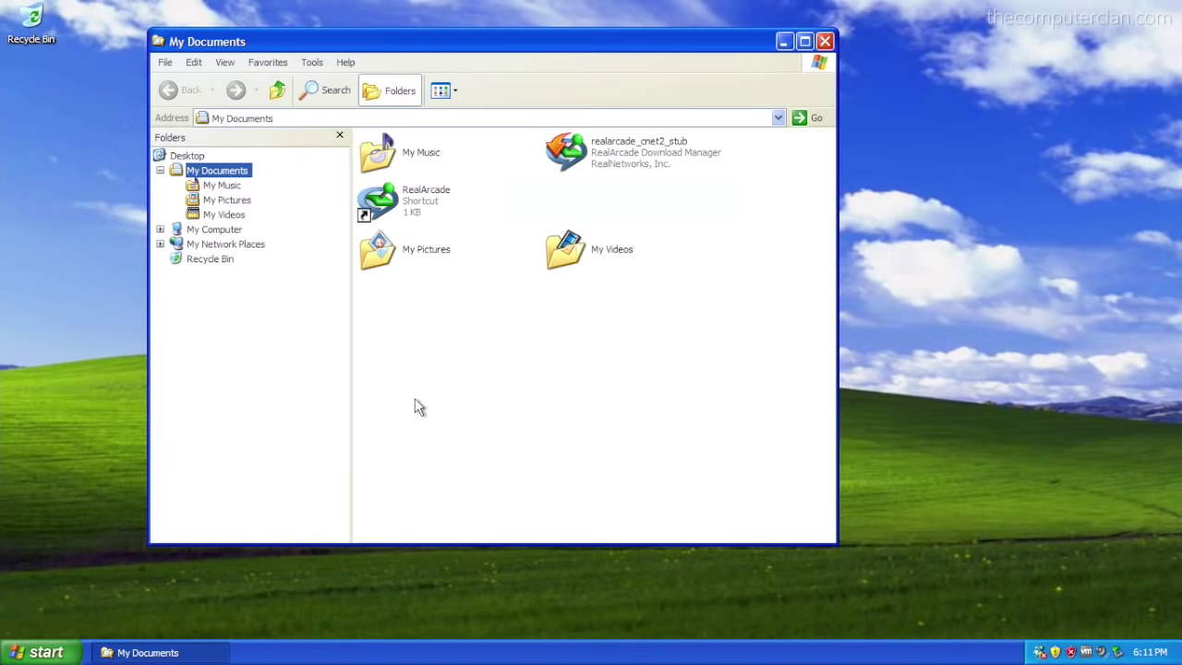
left_click(231, 230)
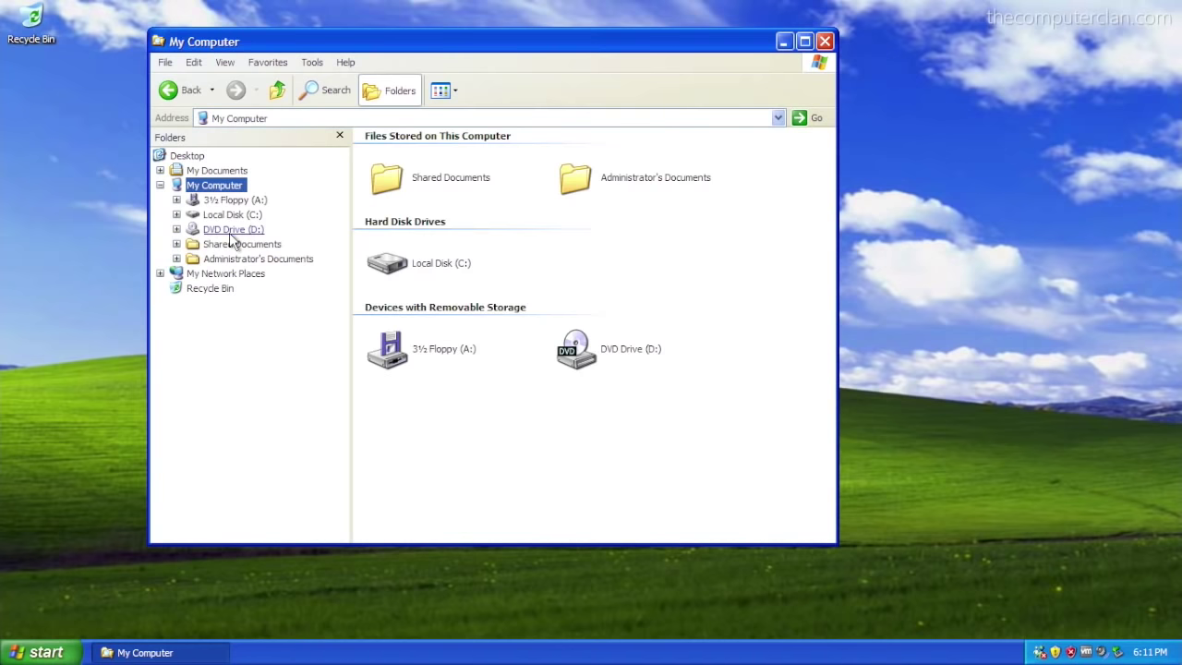
double_click(399, 266)
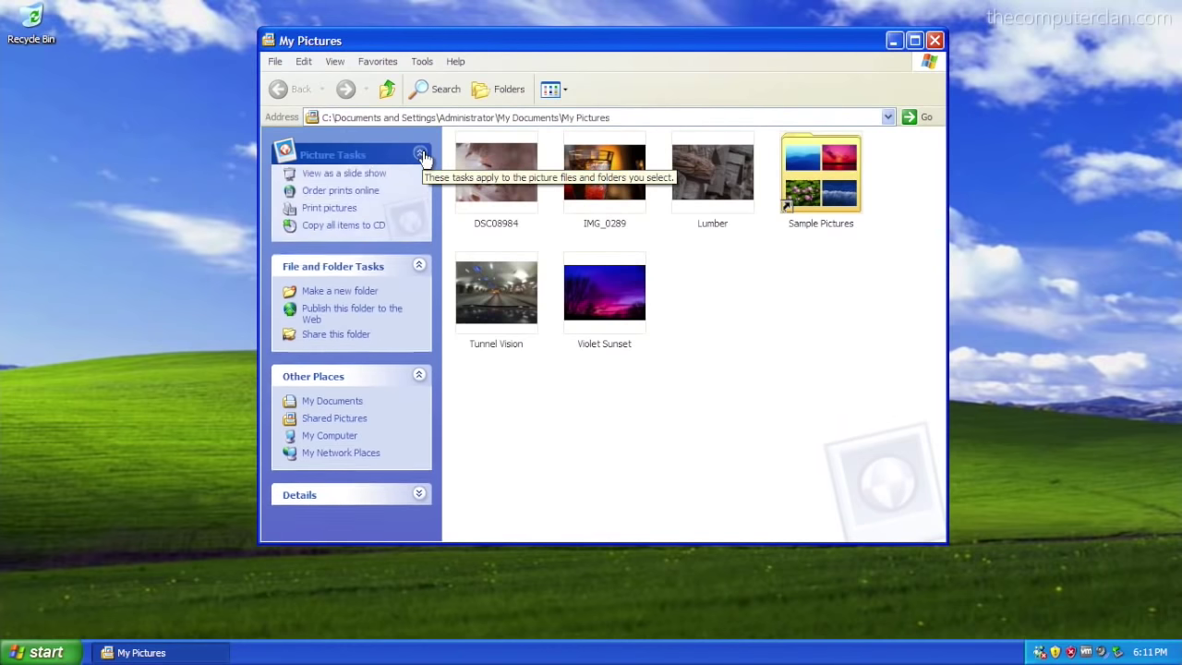
Step: Collapse and re-expand the File and Folder Tasks and Details task-pane sections
left_click(419, 273)
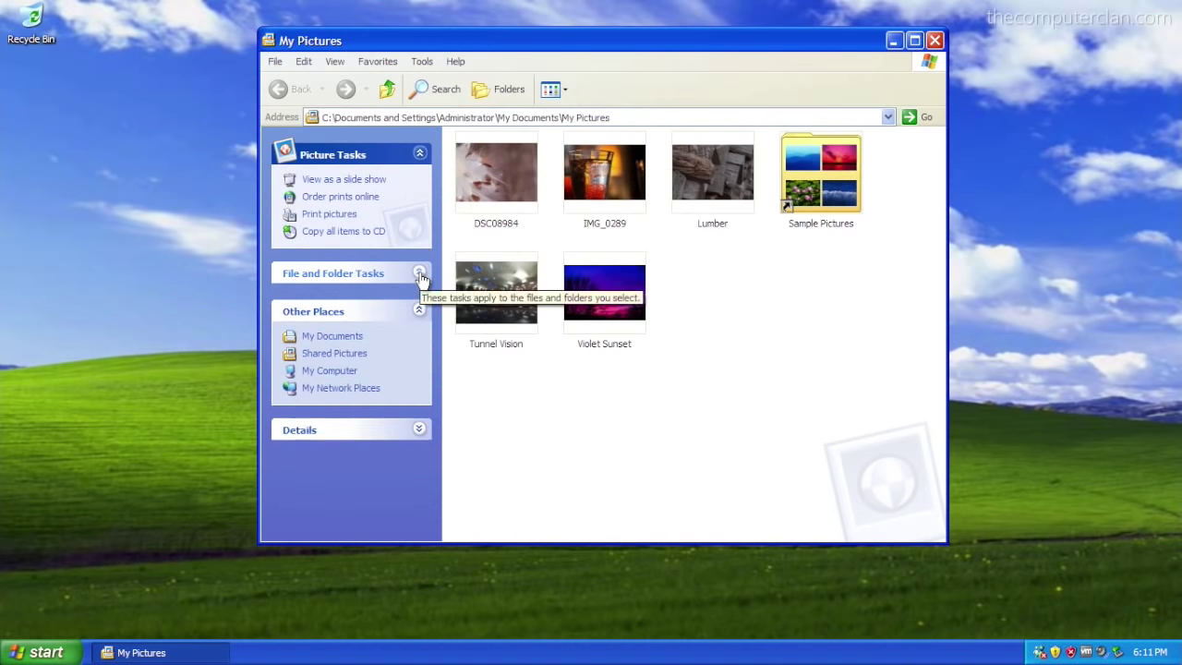
left_click(419, 273)
left_click(418, 499)
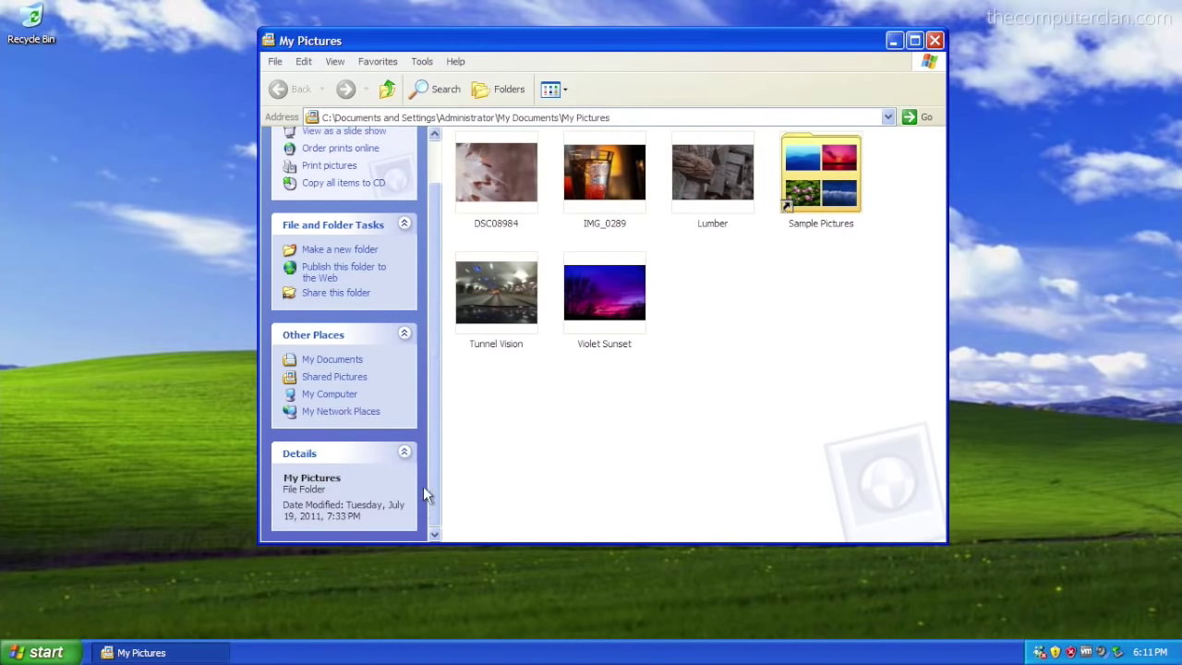
left_click_drag(435, 464, 435, 430)
left_click(404, 500)
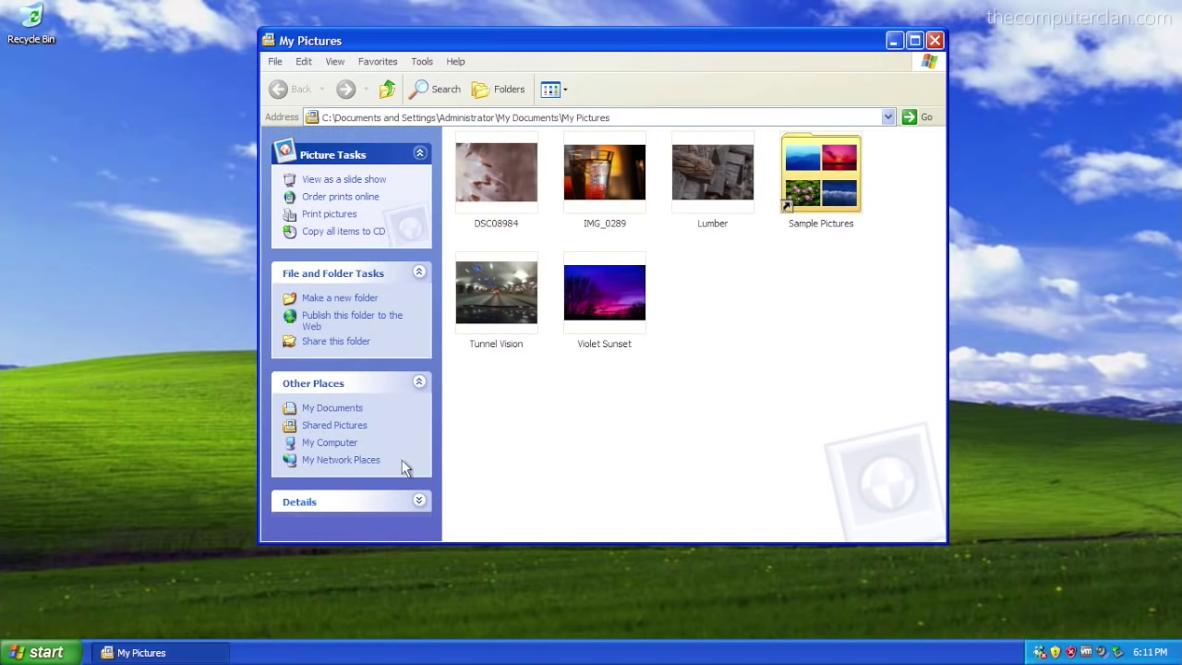
Step: Open and cancel the Web Publishing Wizard and the folder's Sharing settings
left_click(334, 322)
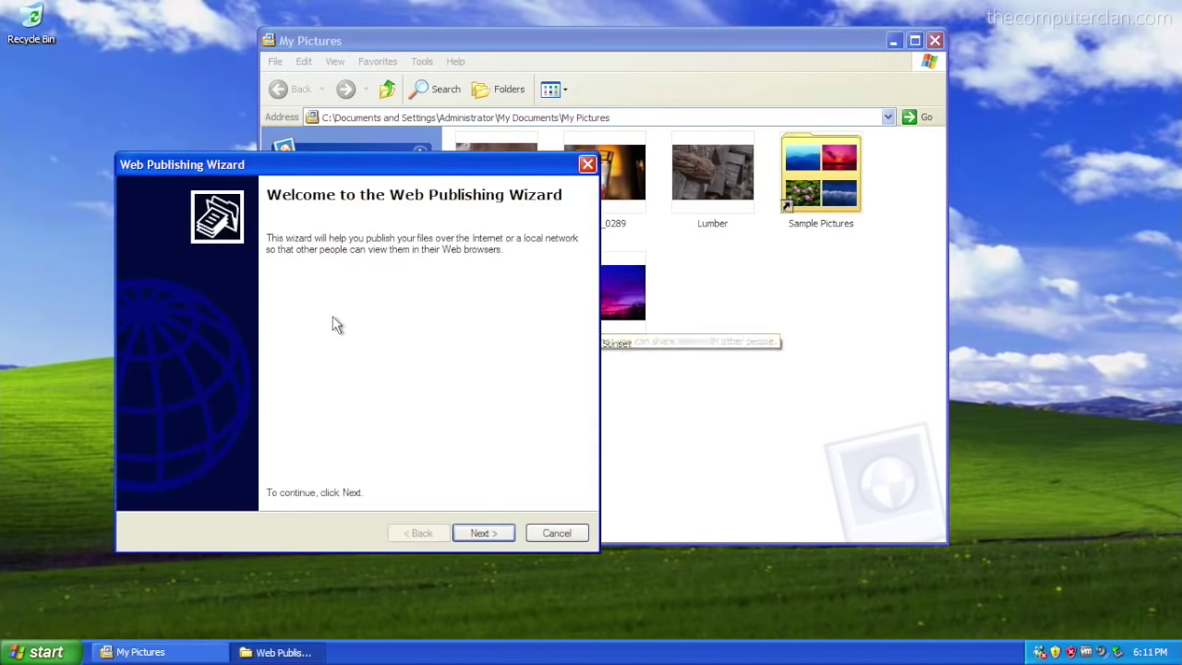
left_click(545, 532)
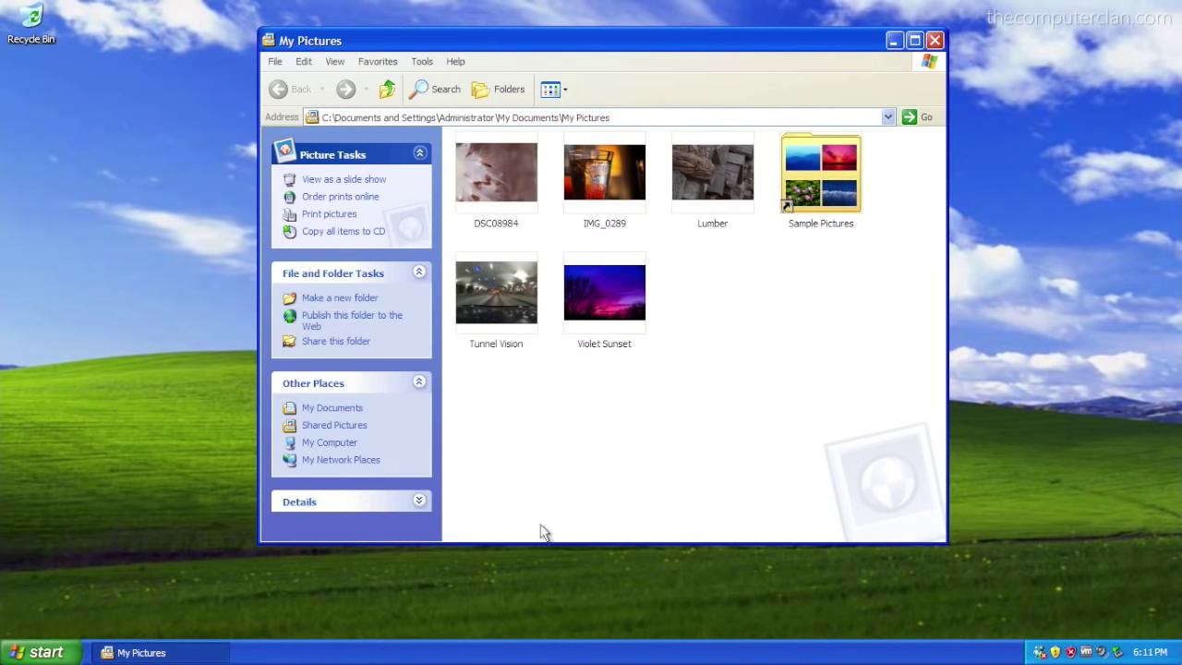
left_click(352, 342)
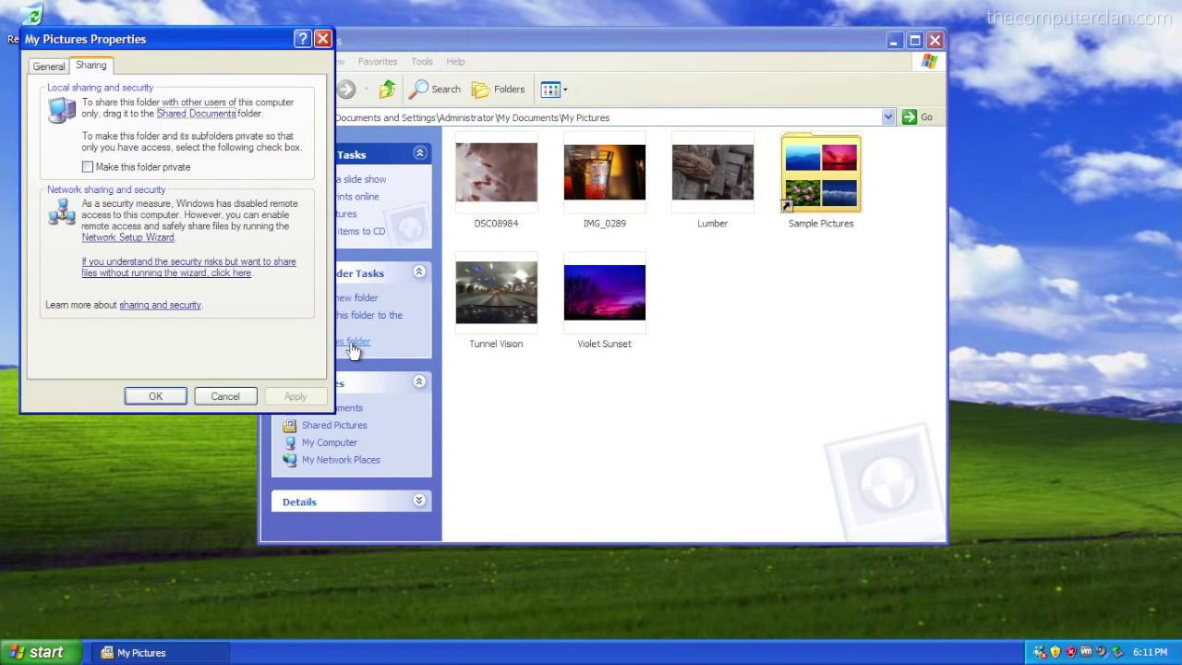
left_click(232, 395)
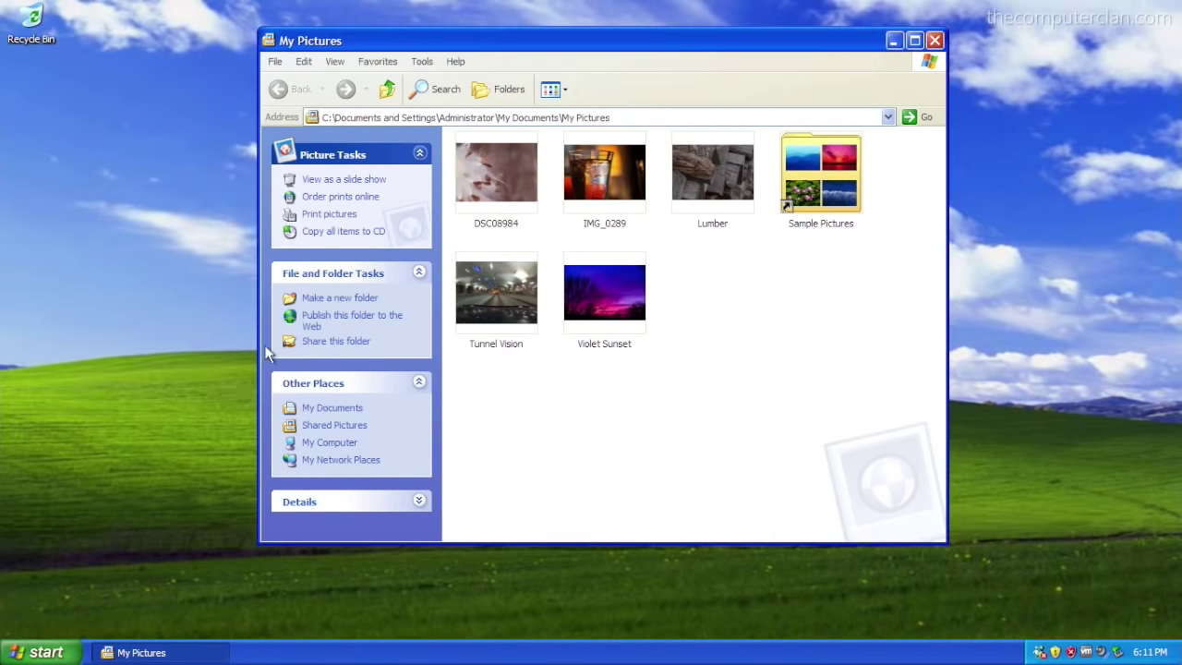
Step: Switch My Pictures to Filmstrip view and maximize the window
left_click(552, 88)
left_click(565, 117)
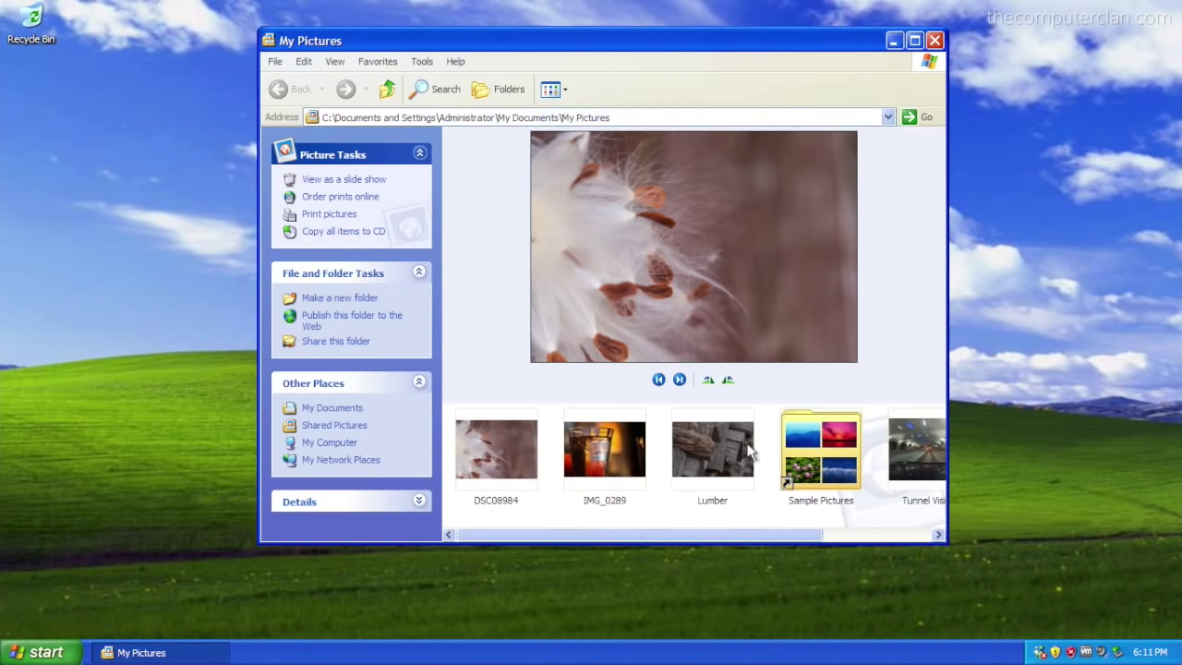
left_click(914, 41)
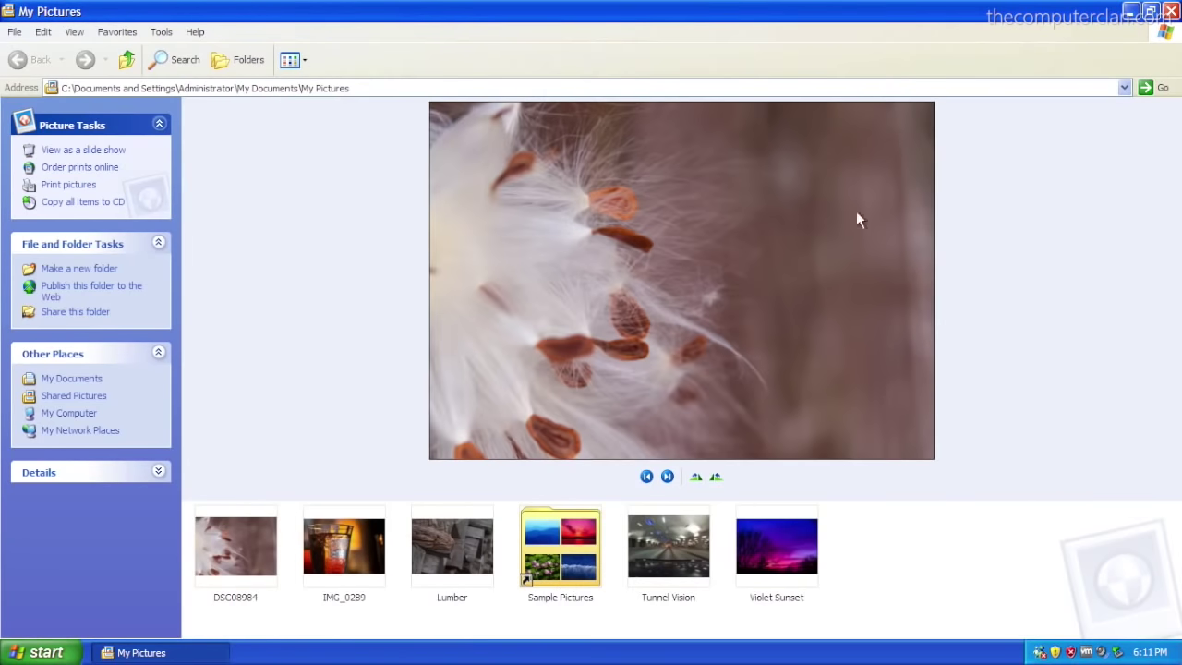
Step: Preview Tunnel Vision, Violet Sunset and Lumber, then rotate Lumber to portrait
left_click(667, 565)
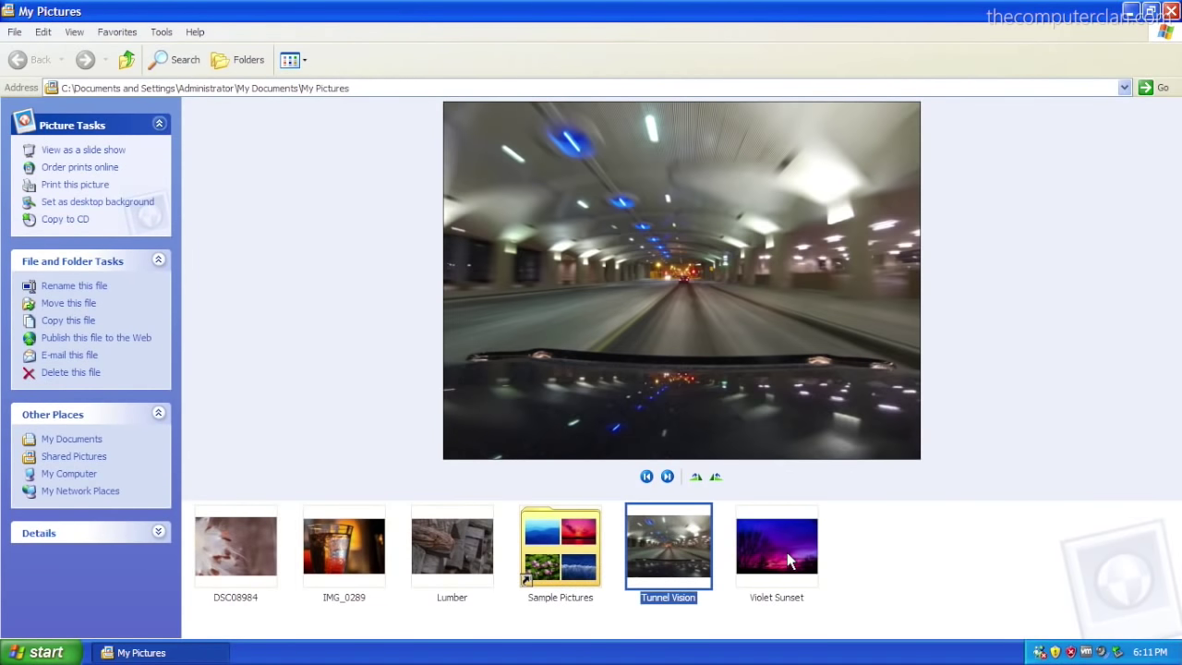
left_click(787, 554)
left_click(461, 549)
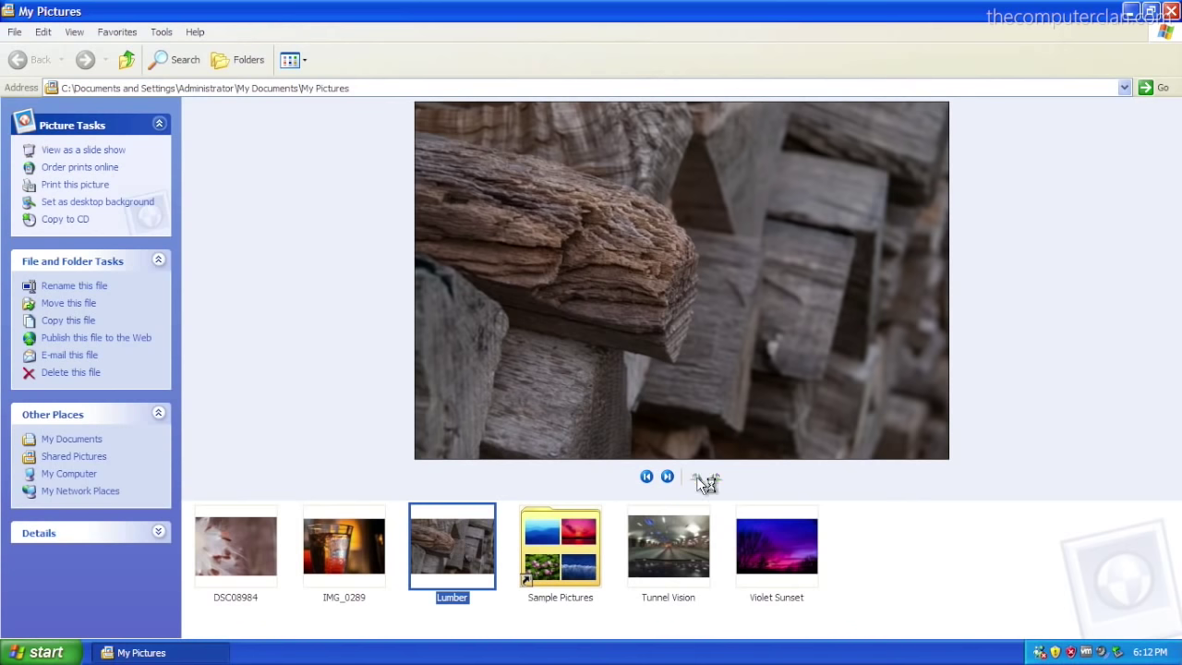
left_click(697, 477)
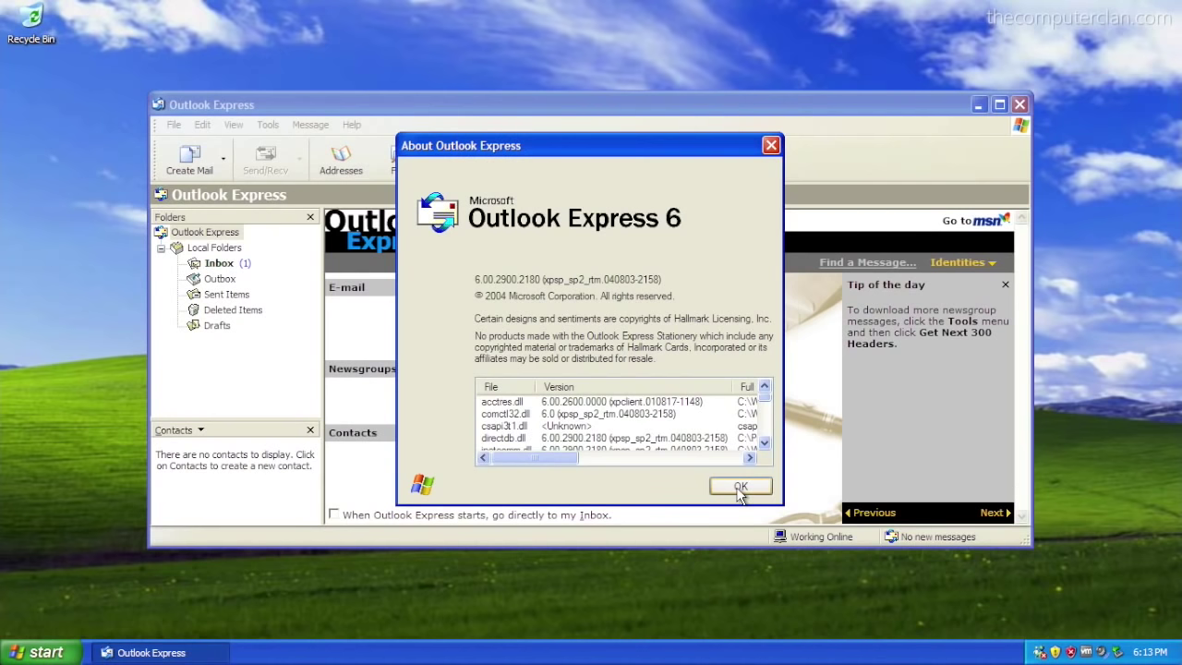
Step: Dismiss the About box and read the Welcome to Outlook Express 6 message maximized
left_click(738, 489)
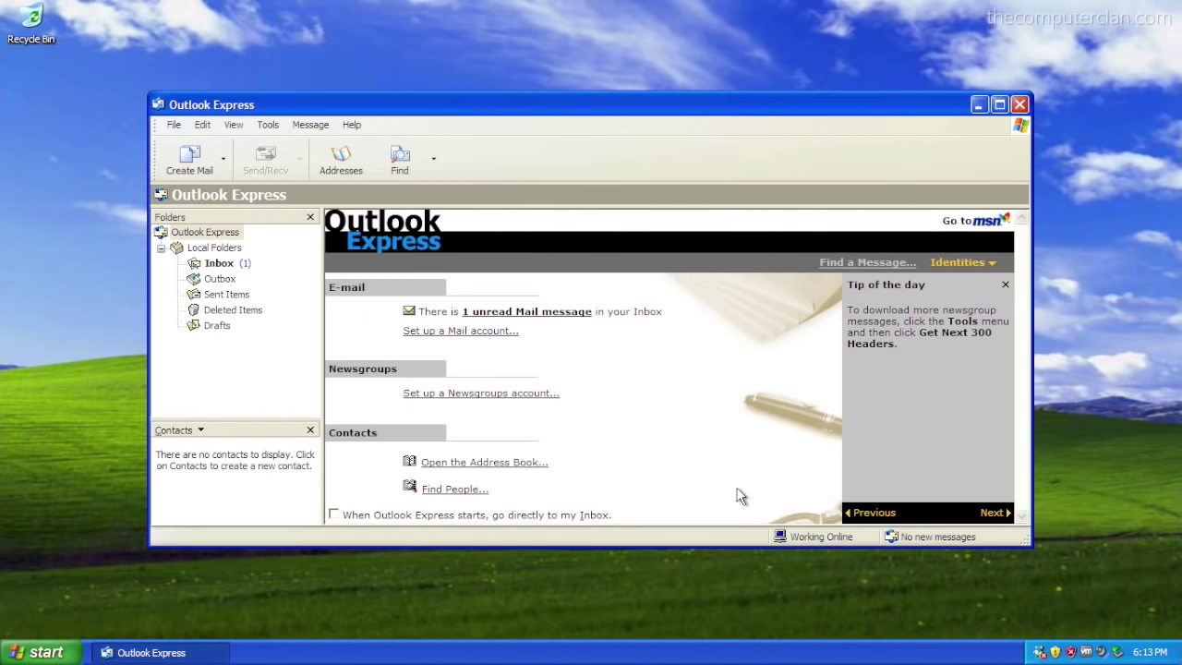
left_click(543, 312)
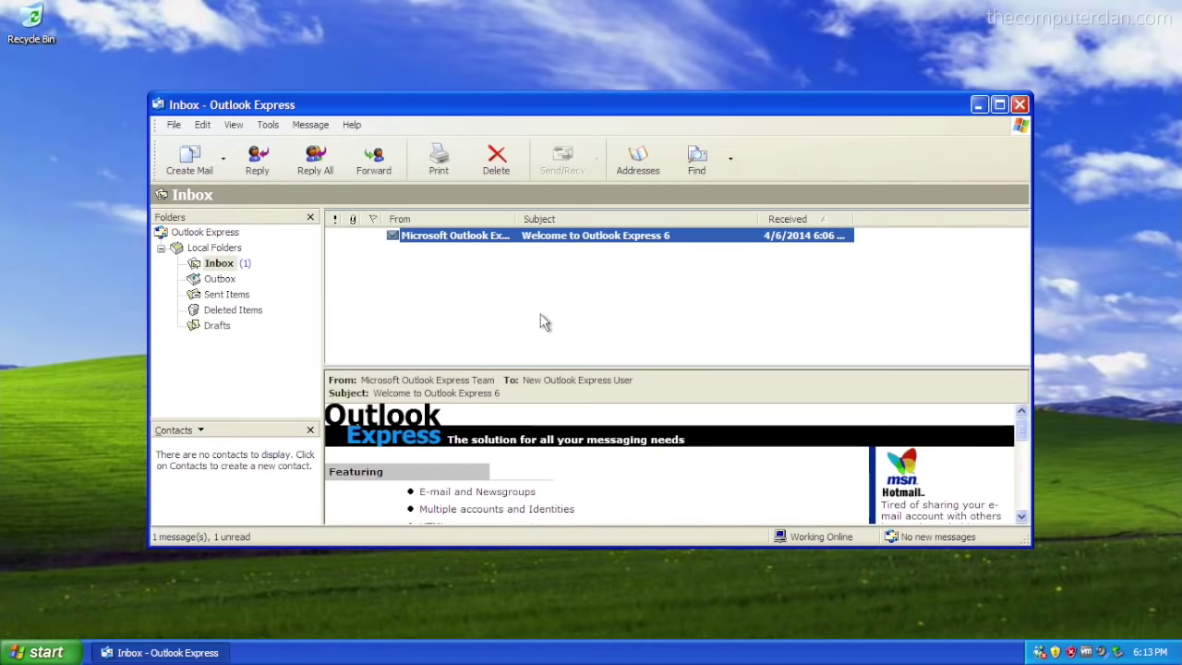
left_click(999, 105)
scroll(608, 544, "down", 5)
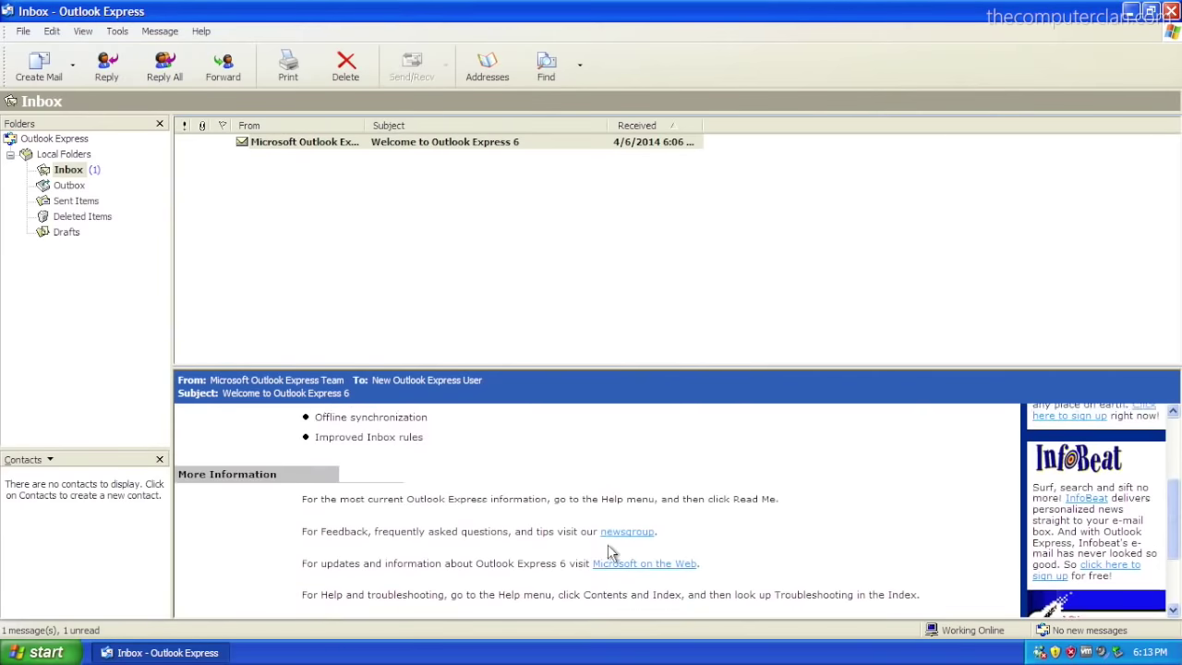
scroll(607, 544, "down", 3)
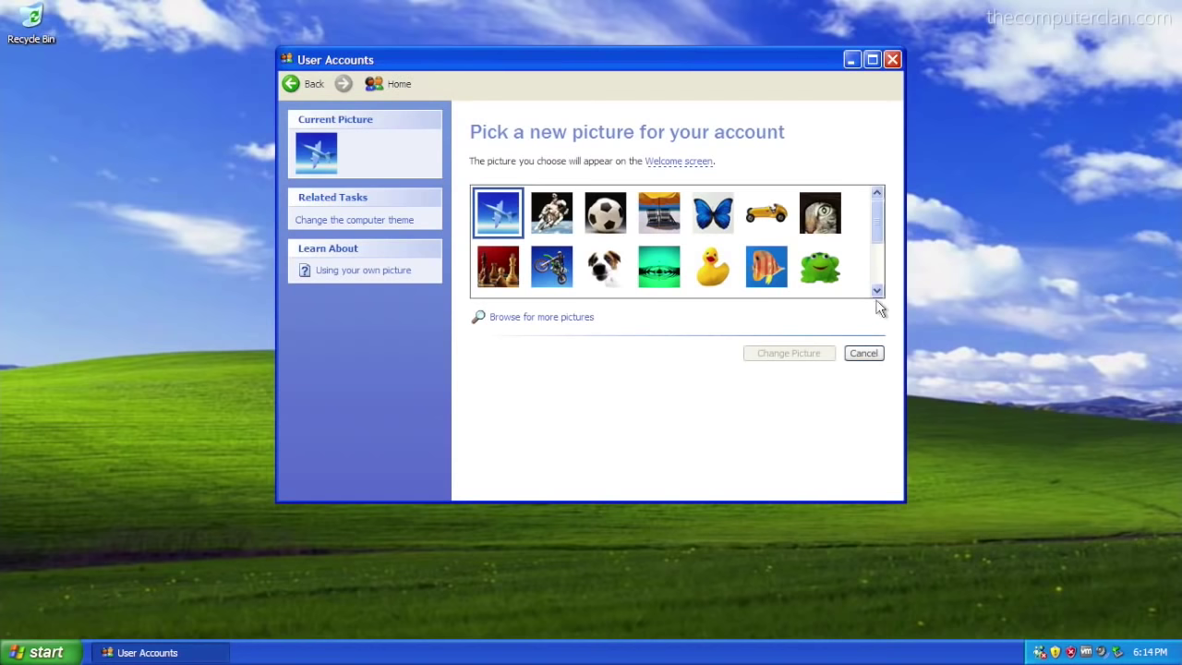
left_click(877, 290)
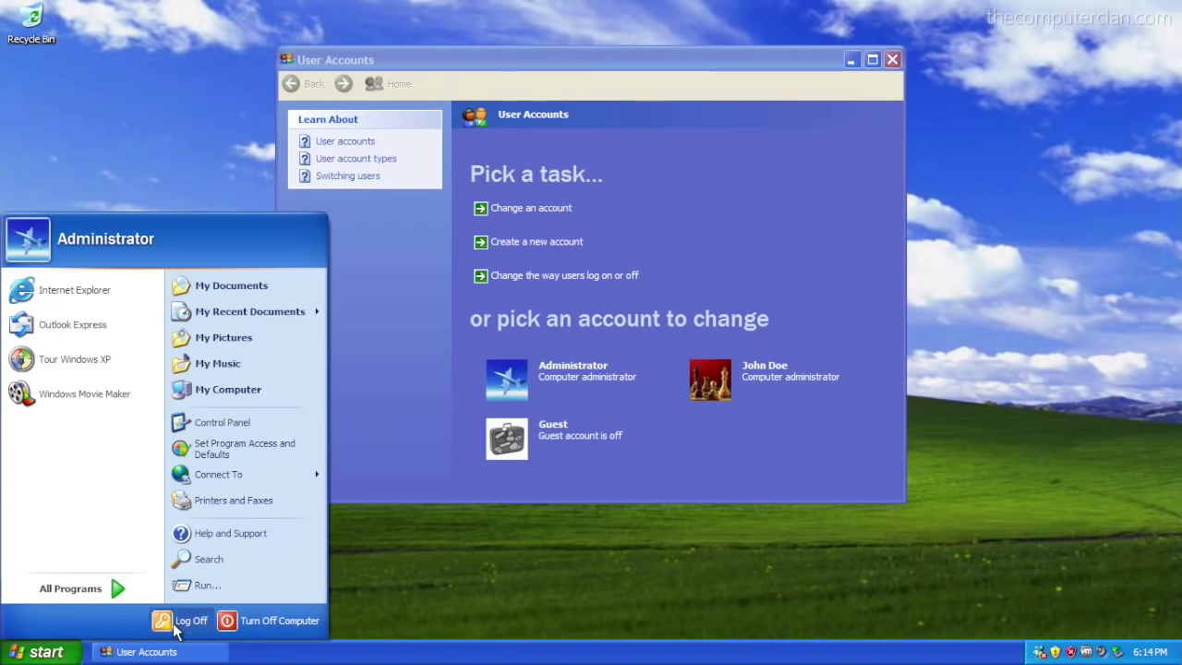
Step: Switch User from the Log Off menu and log on as the second account
left_click(175, 622)
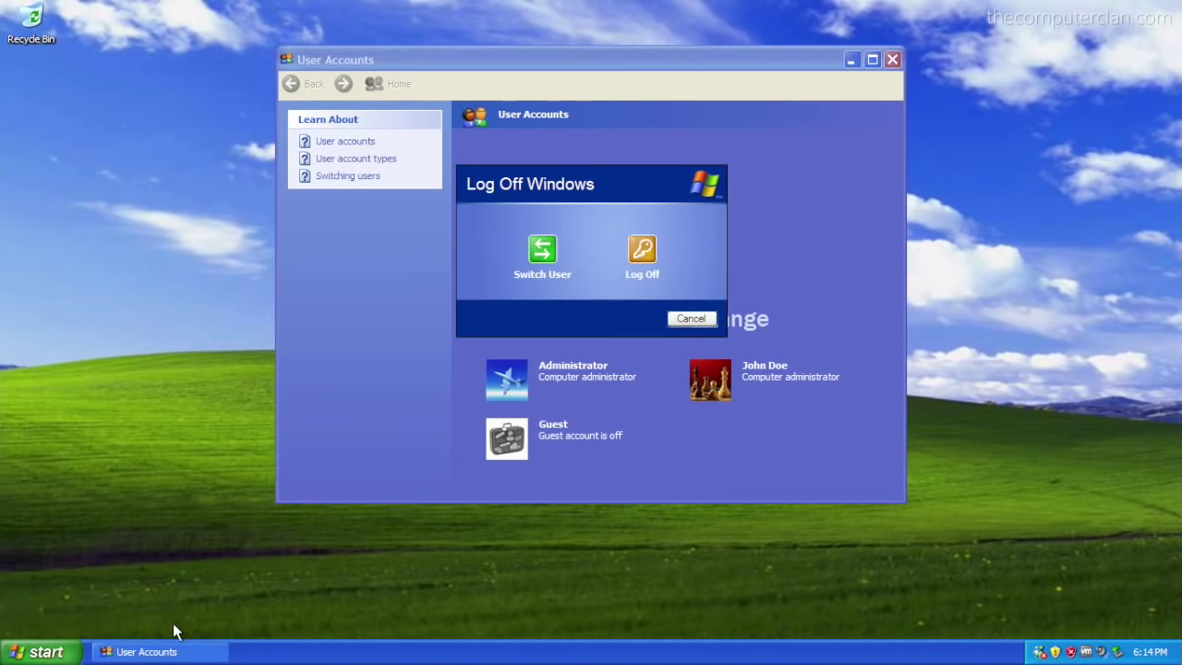
left_click(543, 253)
left_click(644, 356)
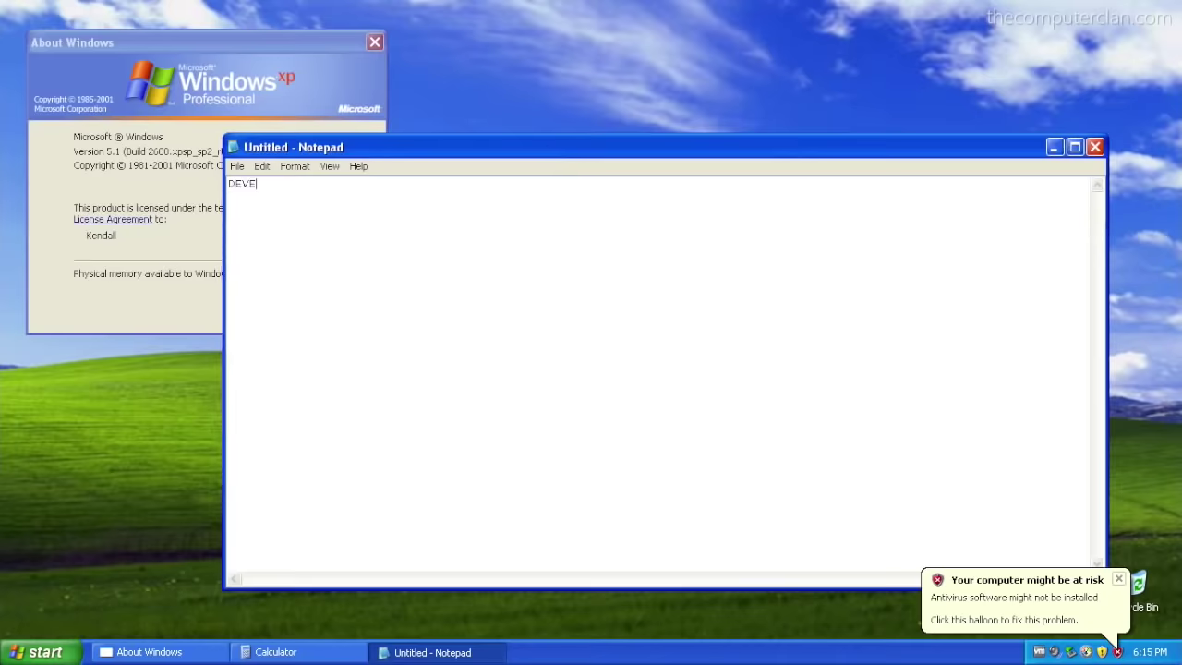
Step: Switch back to the original account and close the User Accounts window
left_click(39, 652)
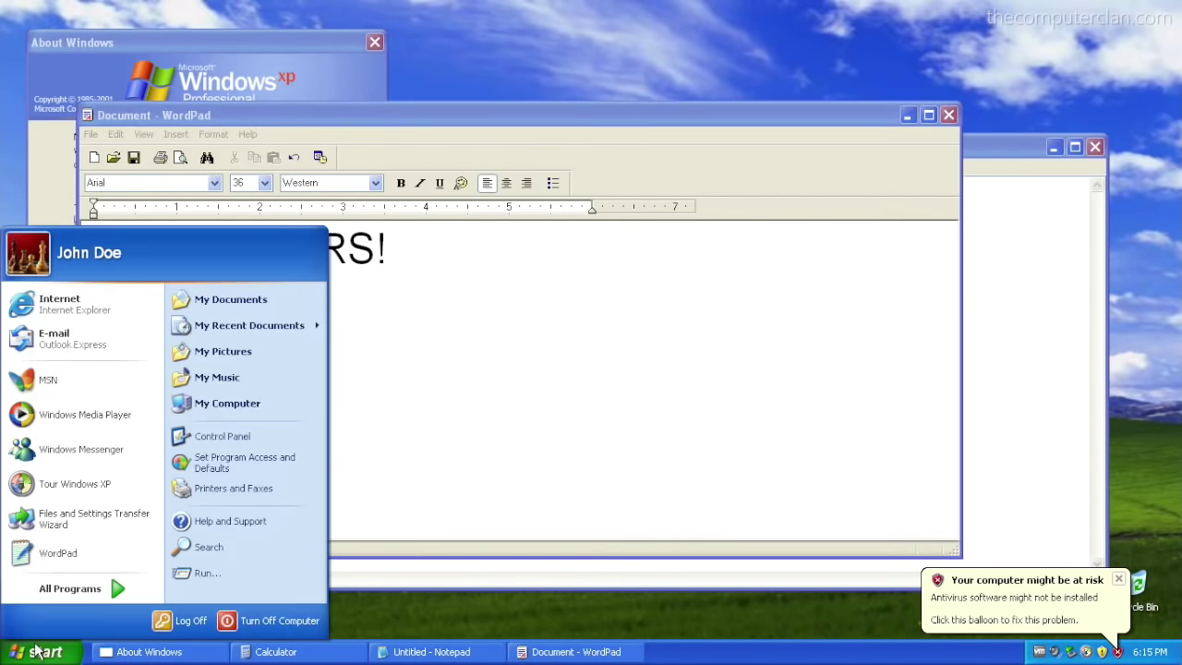
left_click(185, 622)
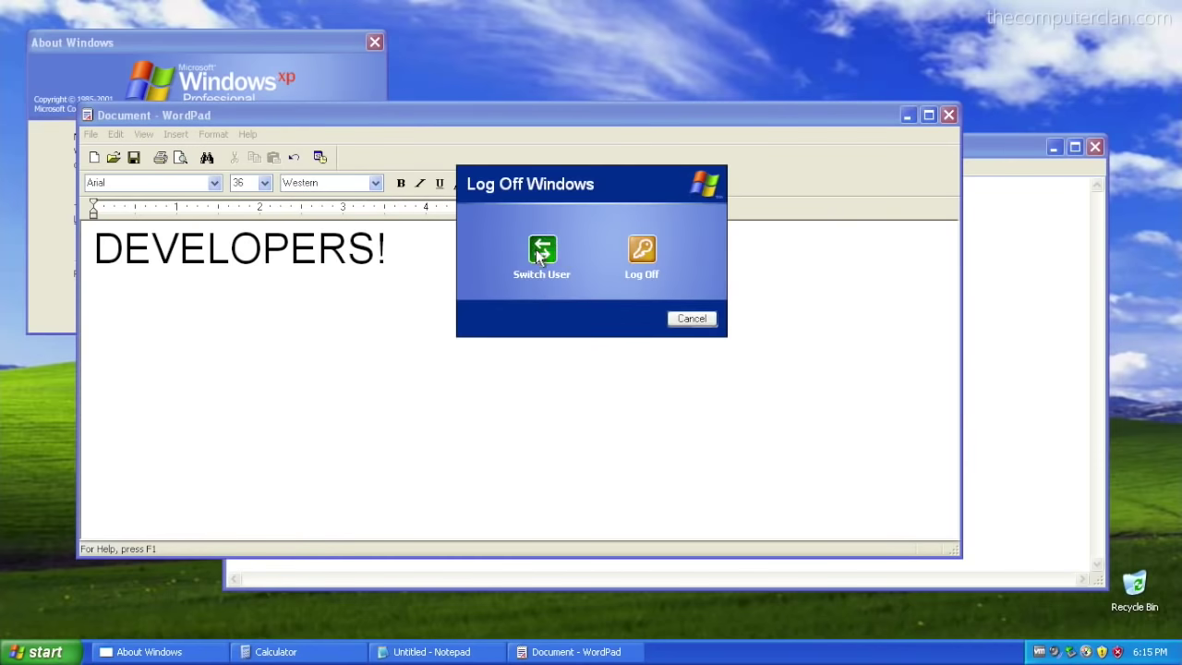
left_click(540, 251)
left_click(693, 283)
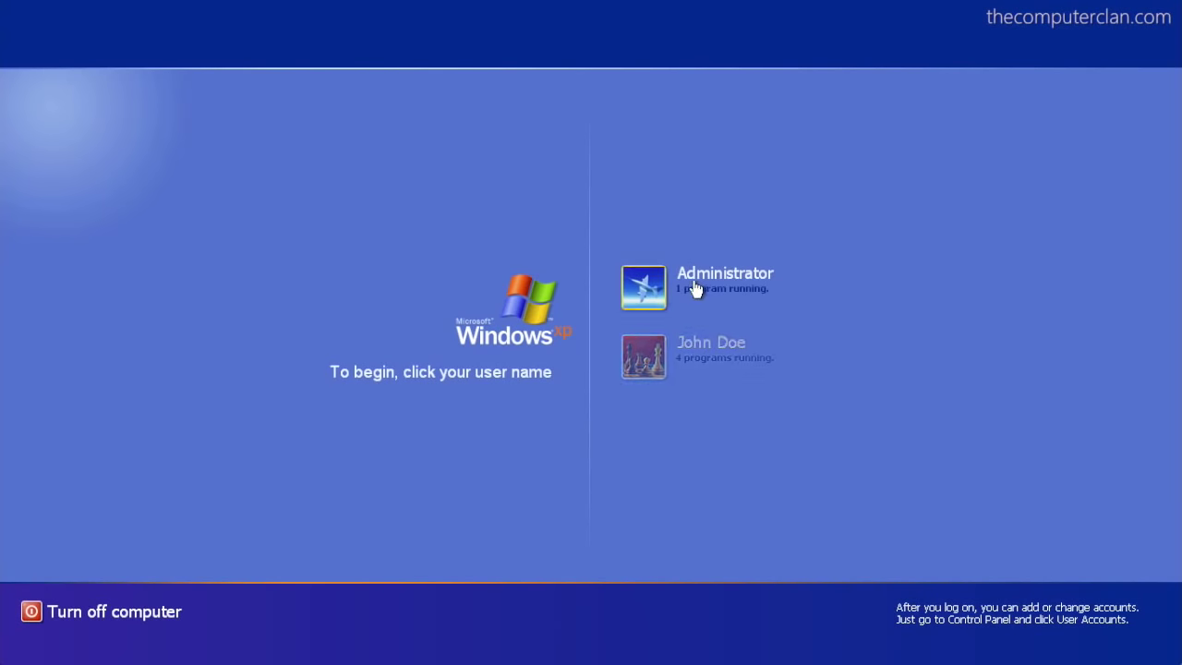
left_click(892, 60)
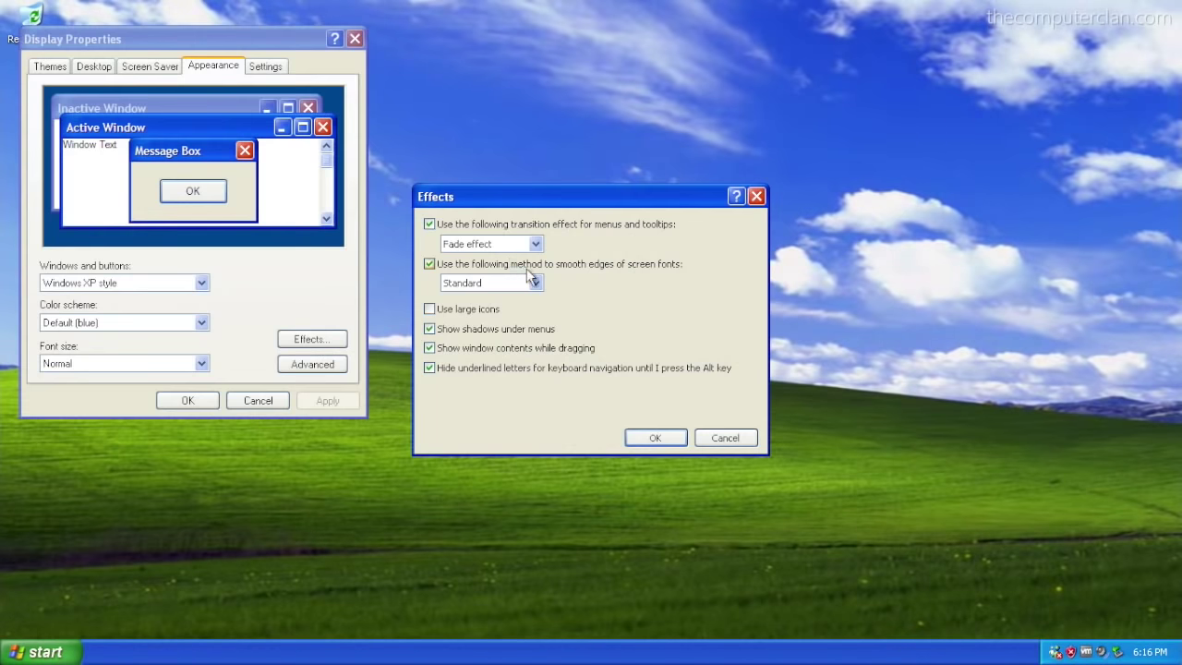
Step: Set screen-font smoothing to ClearType in Effects and apply it
left_click(535, 282)
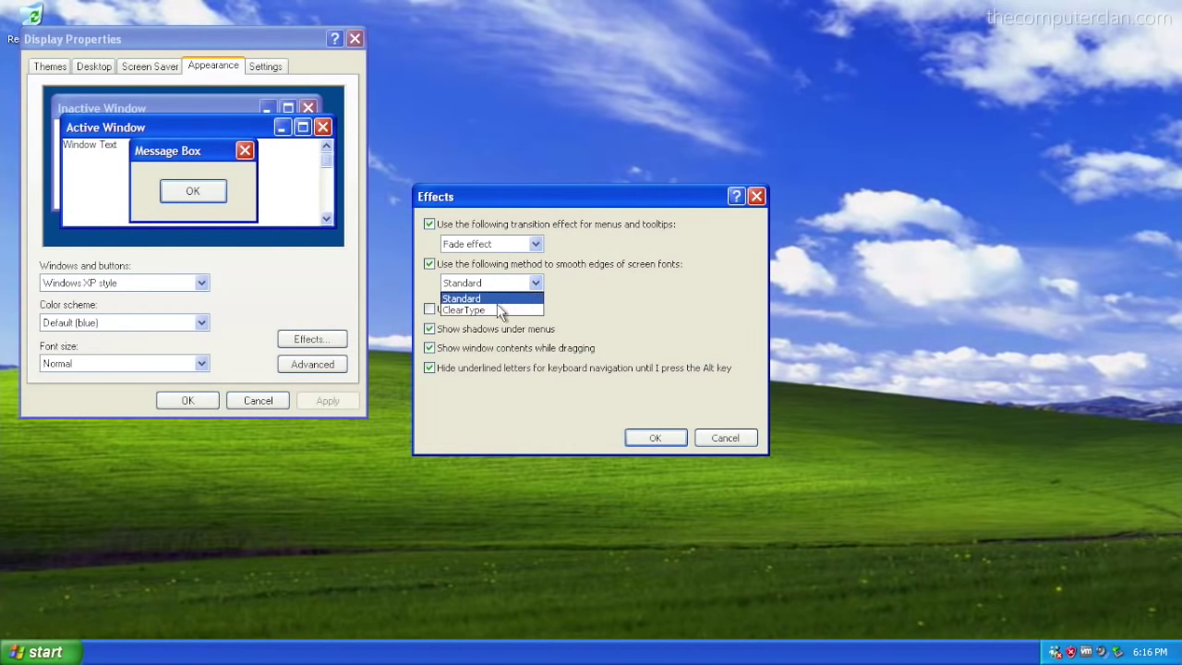
left_click(500, 310)
left_click(673, 439)
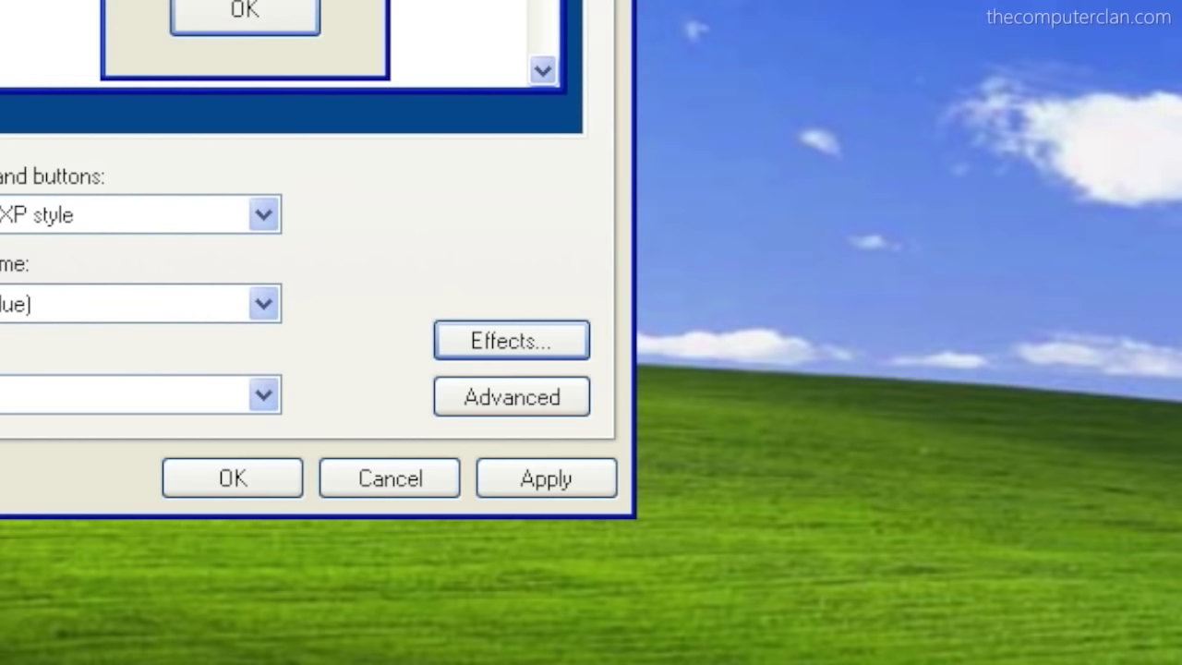
left_click(581, 483)
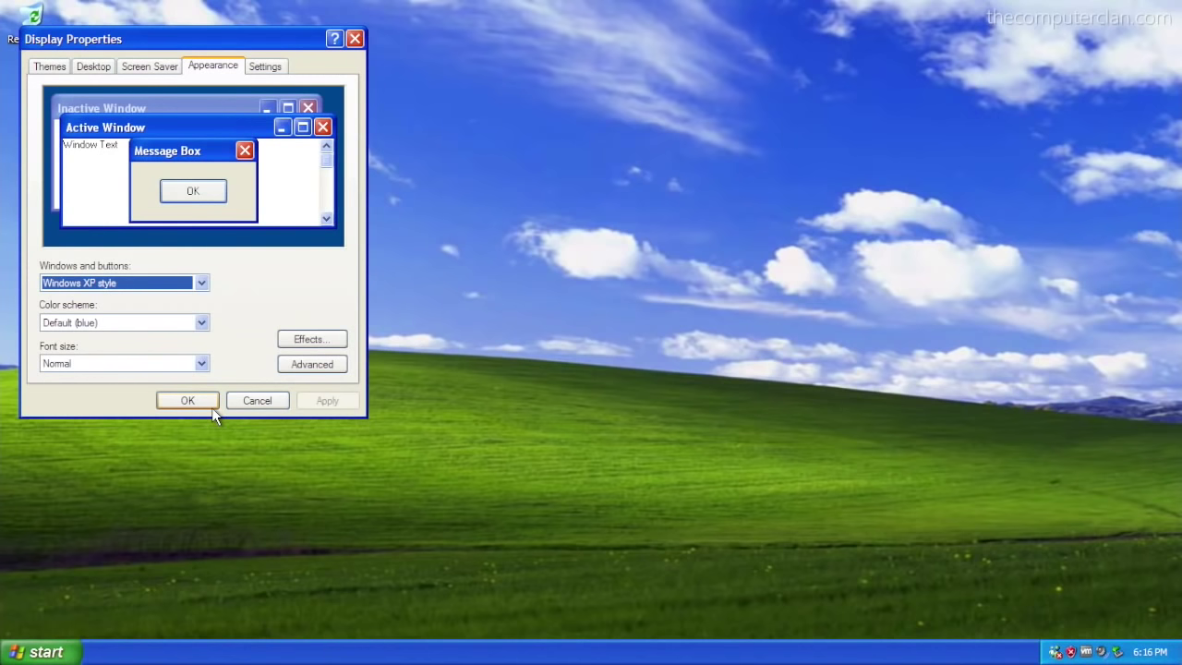
Step: Apply the Windows Classic window and button style
left_click(203, 284)
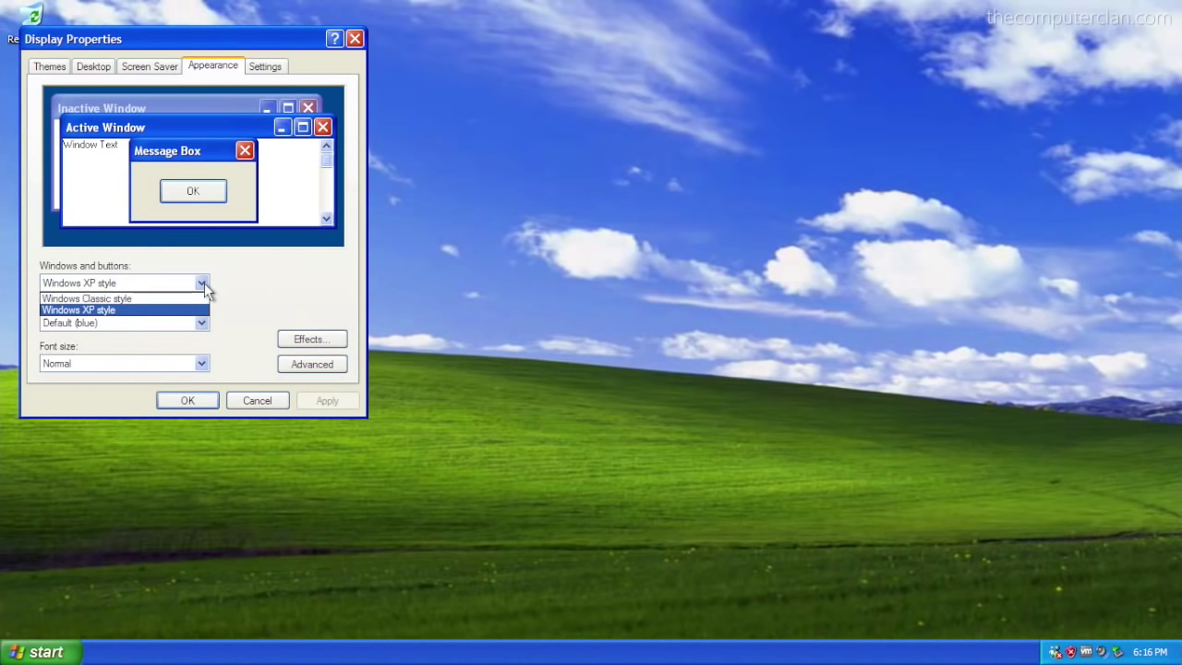
left_click(169, 300)
left_click(350, 407)
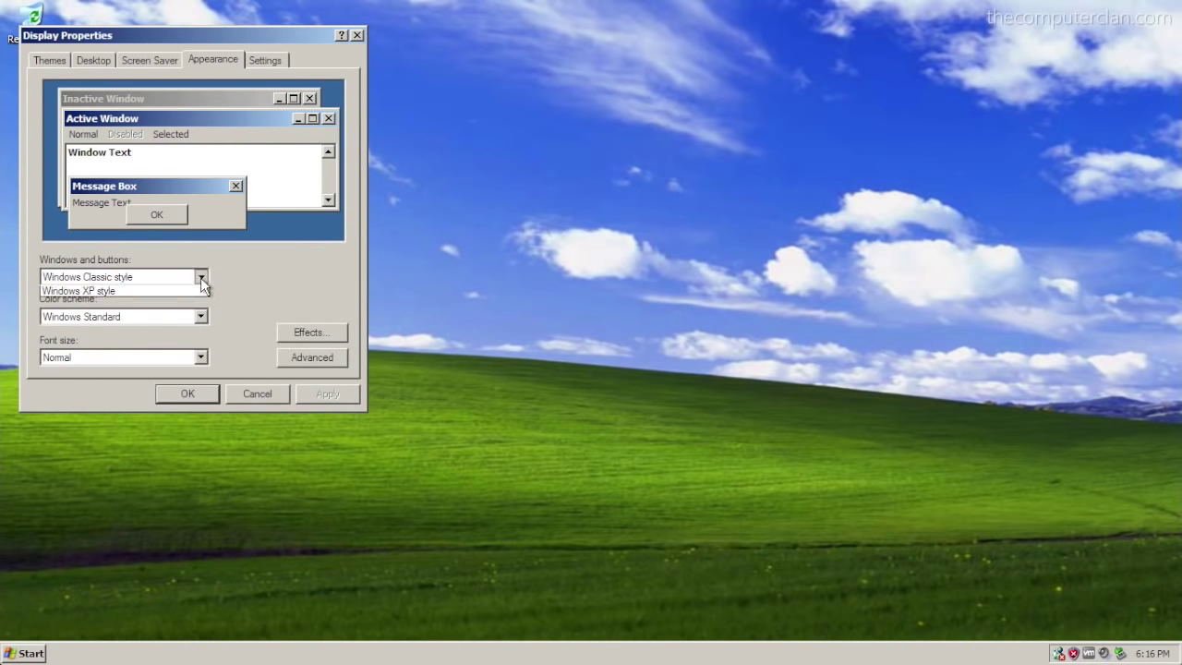
Step: Return to Windows XP style, try Silver, then apply Default (blue) and save the settings
left_click(171, 288)
left_click(200, 315)
left_click(157, 354)
left_click(335, 391)
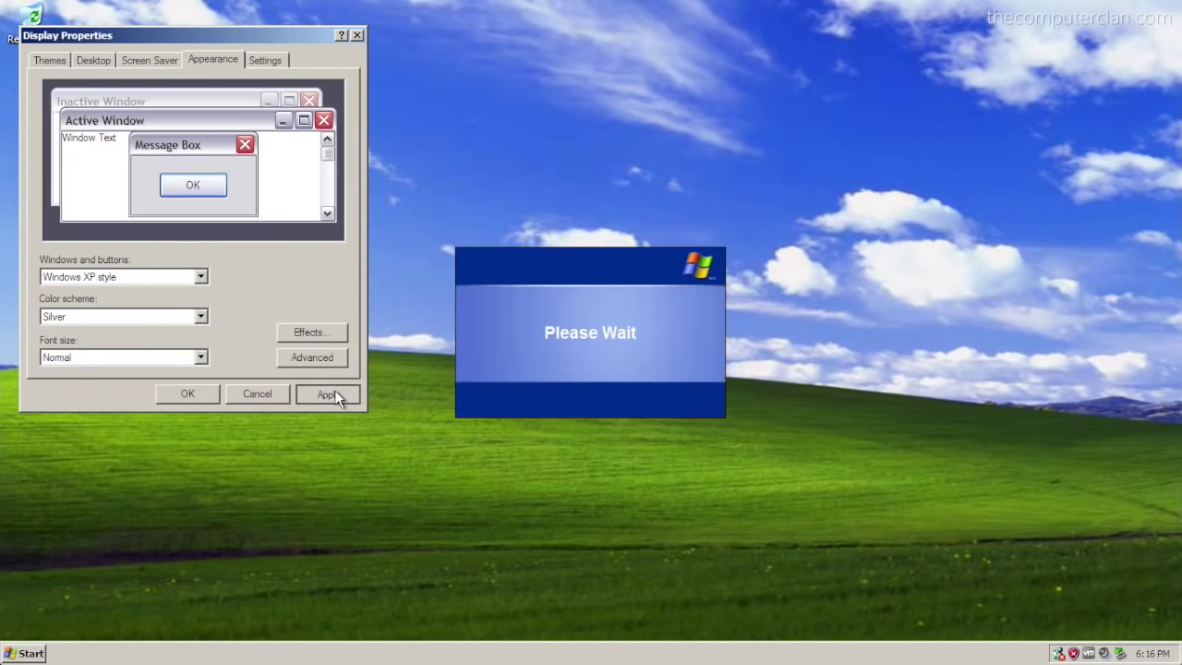
left_click(201, 322)
left_click(92, 335)
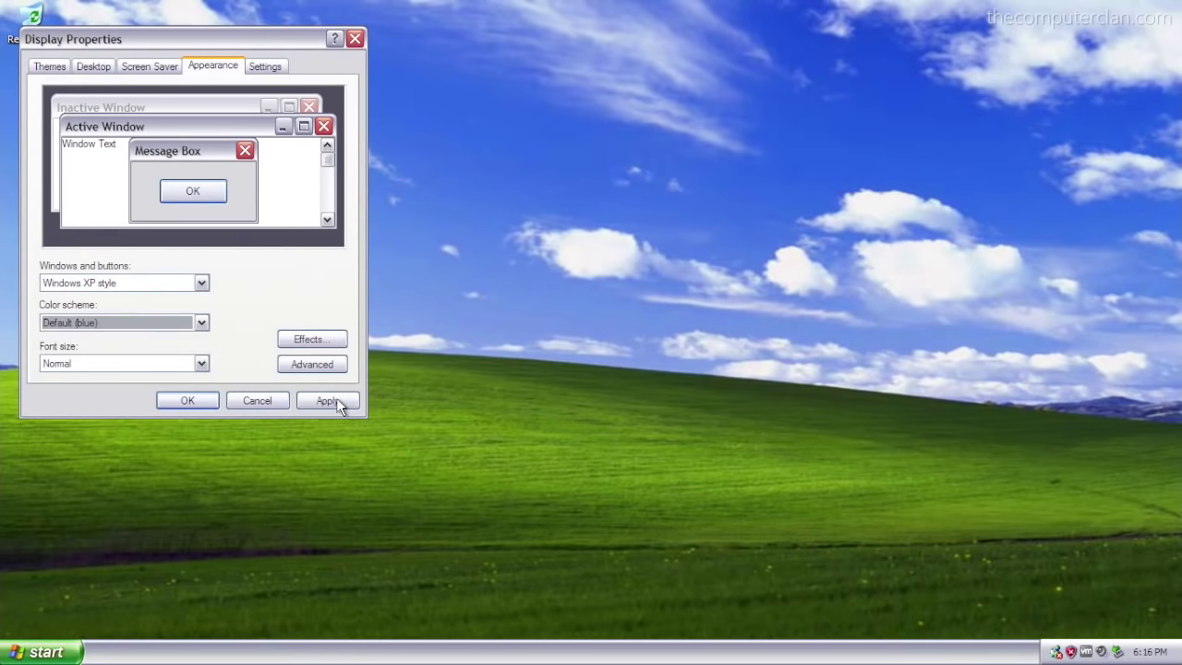
left_click(333, 400)
left_click(187, 400)
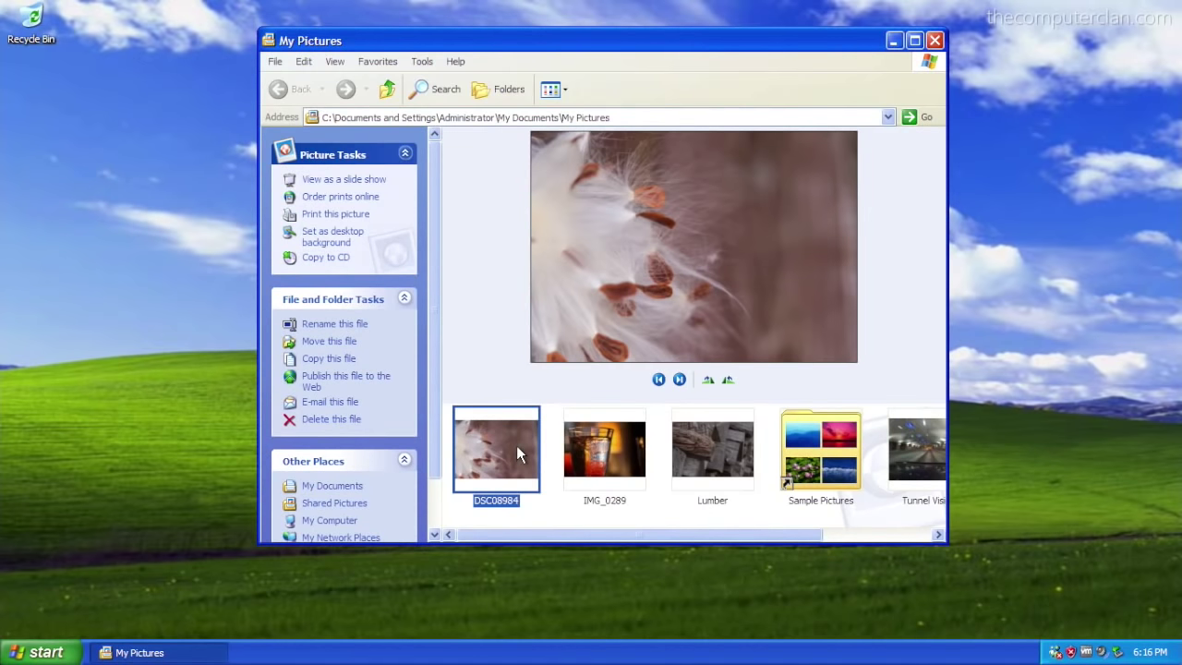
Step: Set Violet Sunset as the desktop background and minimize My Pictures
left_click(324, 239)
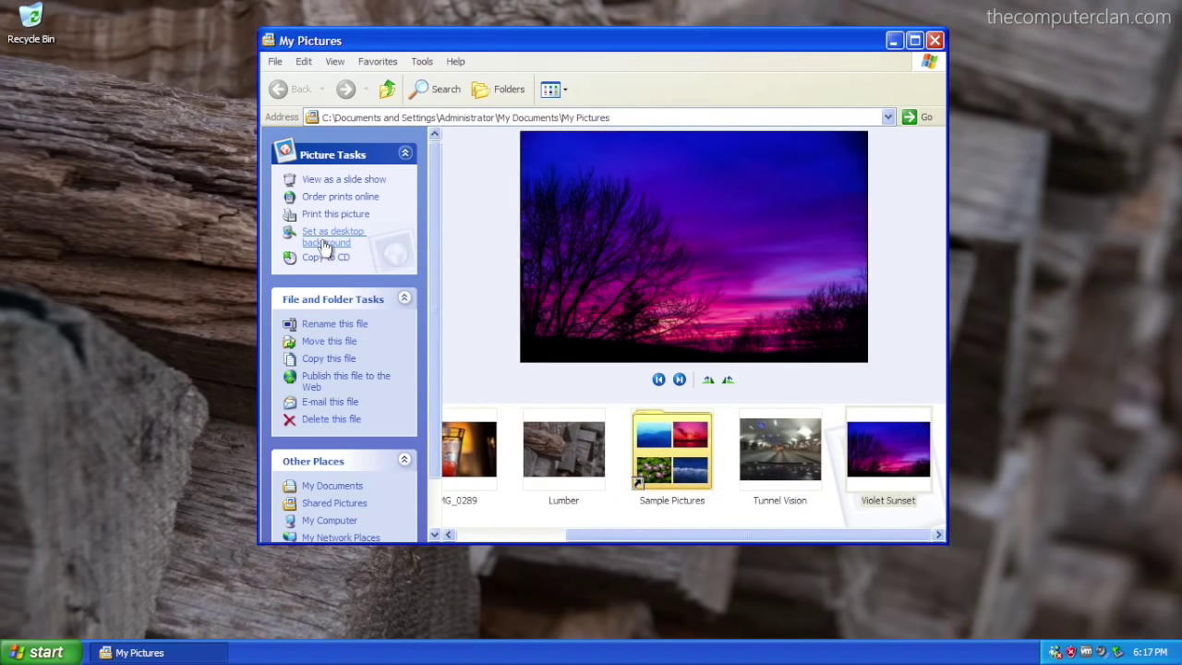
left_click(328, 241)
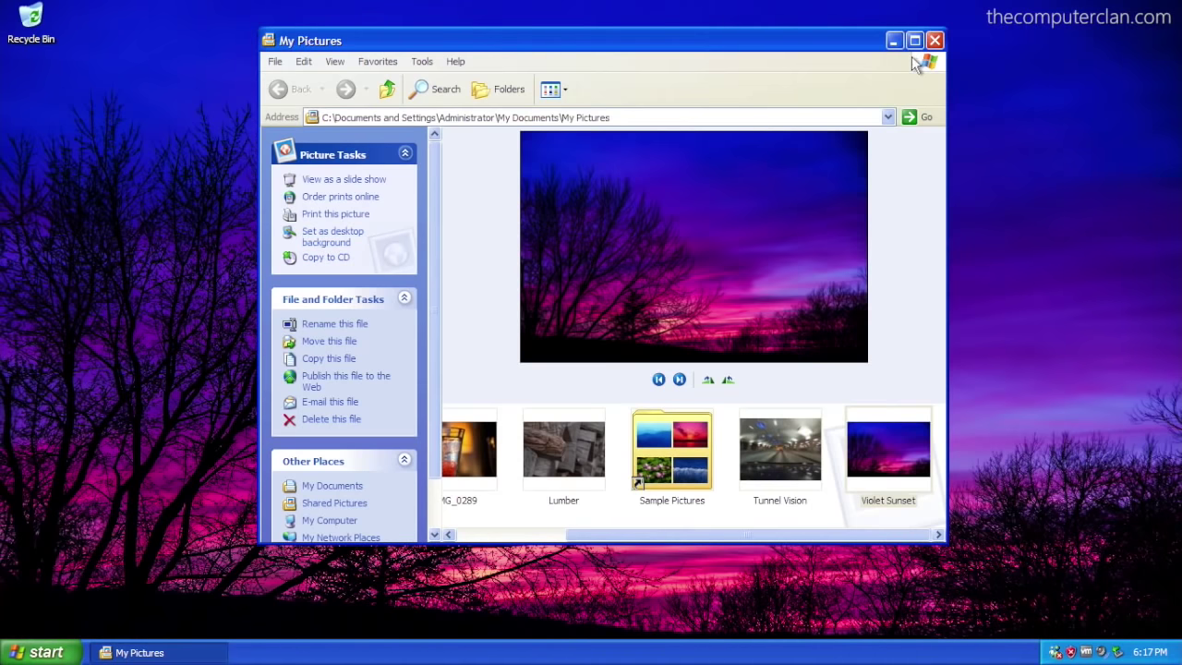
left_click(894, 41)
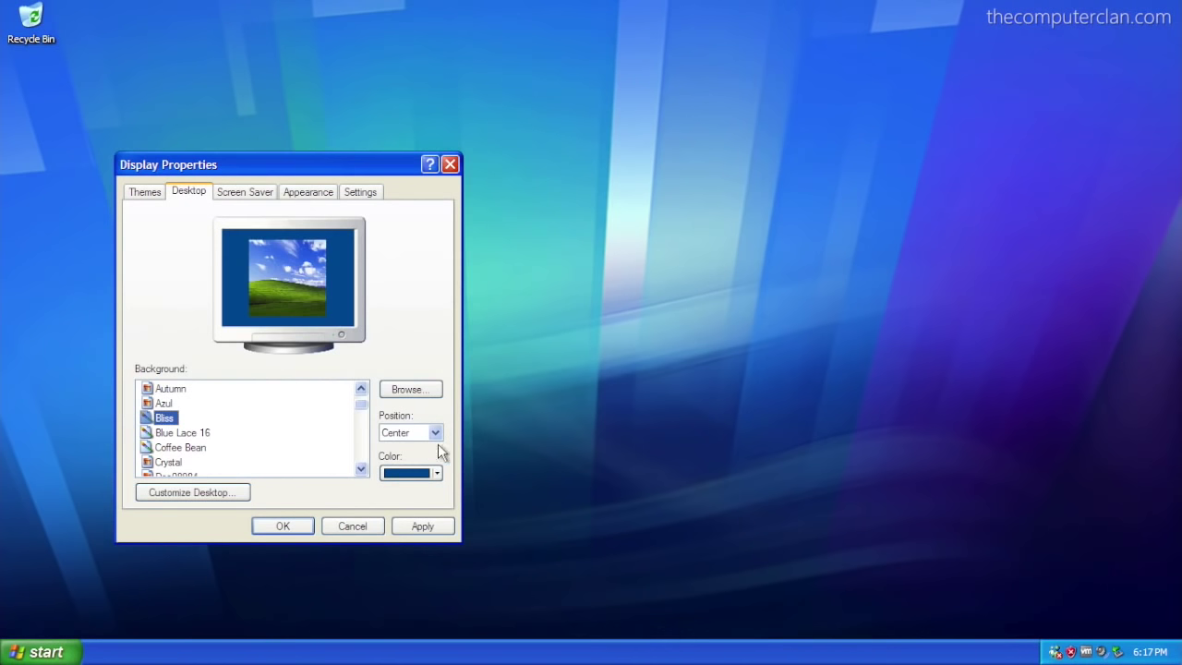
Step: Set the Bliss wallpaper position to Stretch and apply it
left_click(435, 432)
left_click(406, 471)
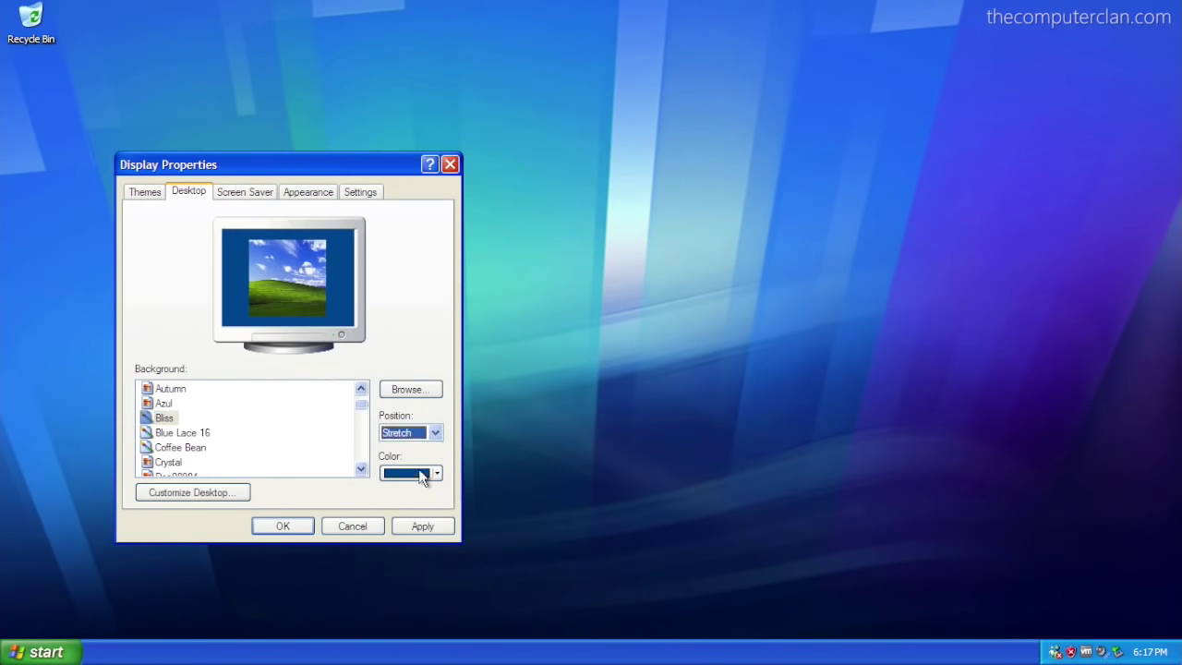
left_click(420, 528)
Step: Close Display Properties, launch 3D Pinball from Games, and bring up the high-score entry
left_click(281, 525)
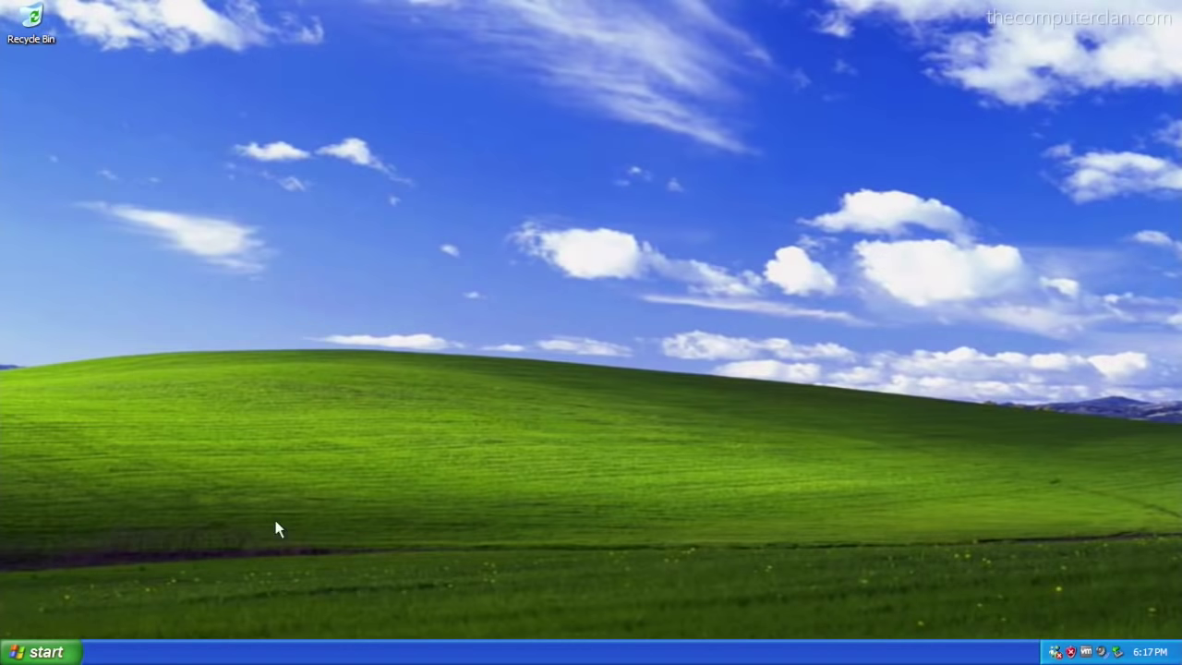
left_click(48, 656)
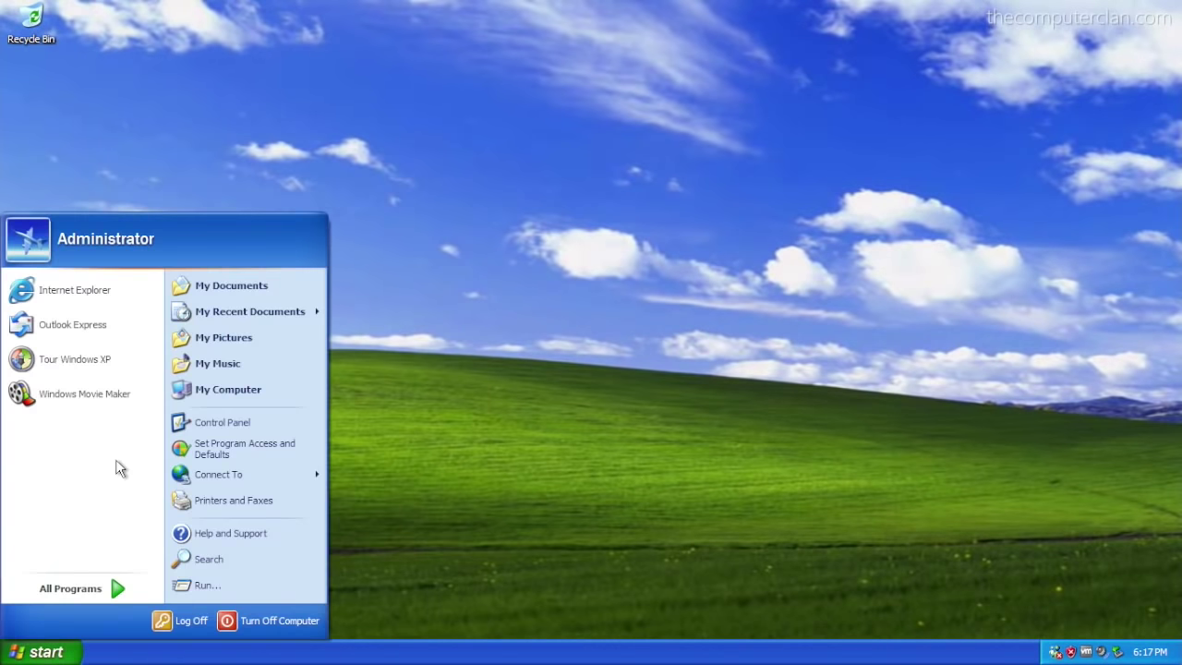
left_click(103, 593)
mouse_move(170, 411)
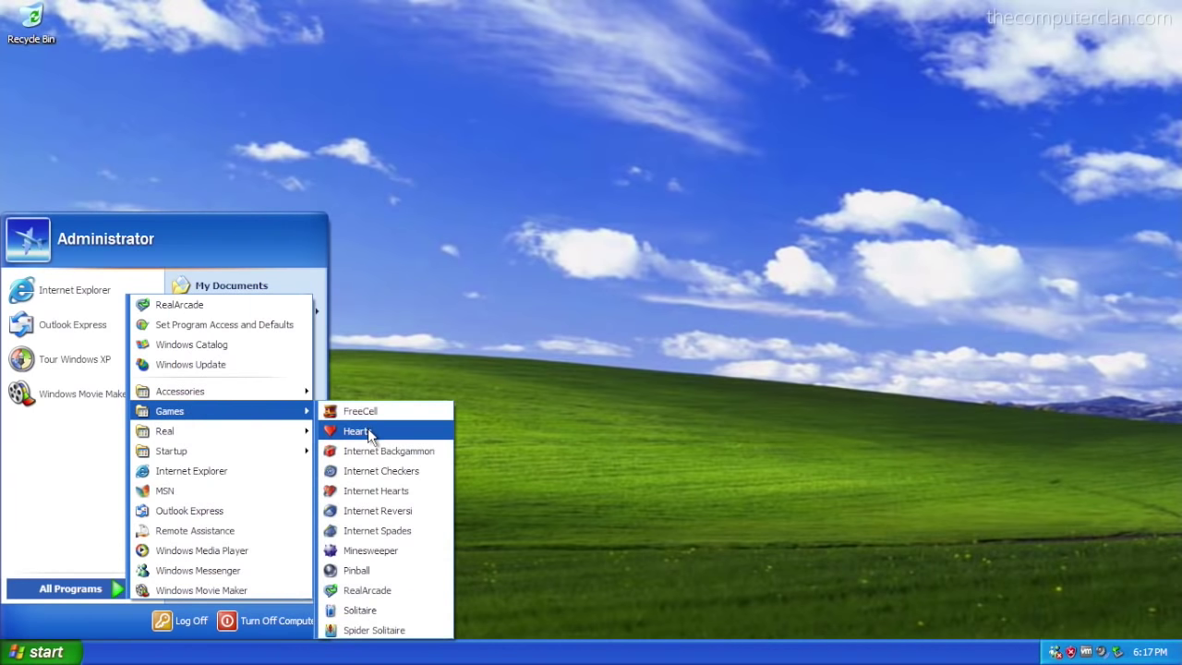
left_click(367, 569)
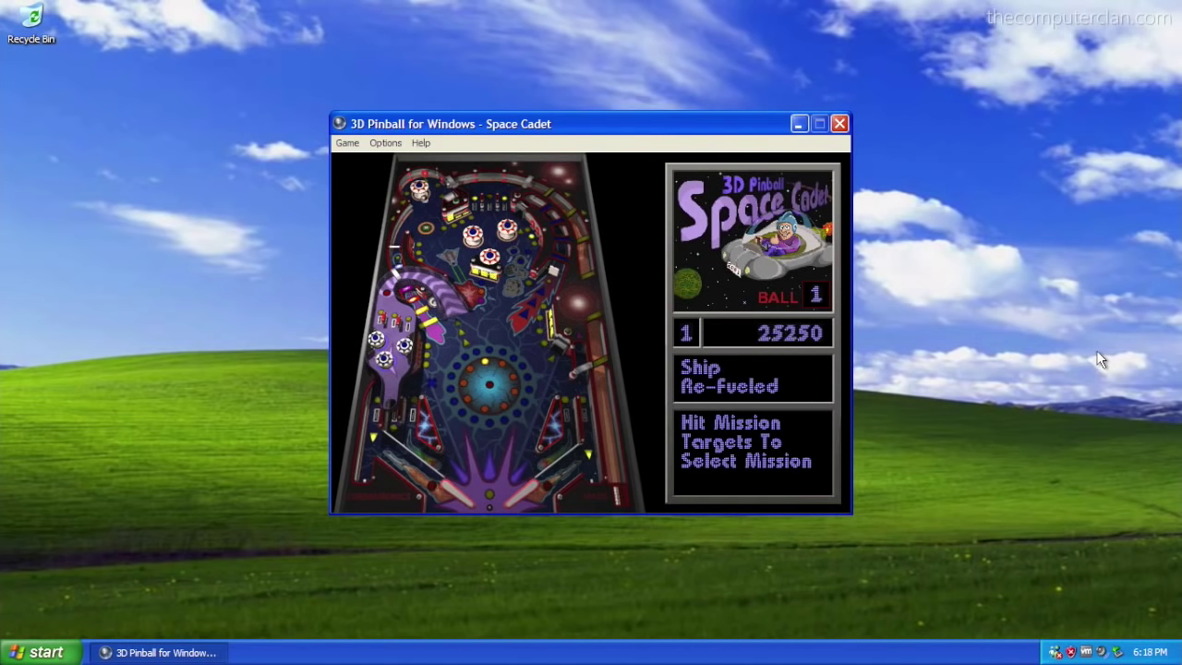
key("h")
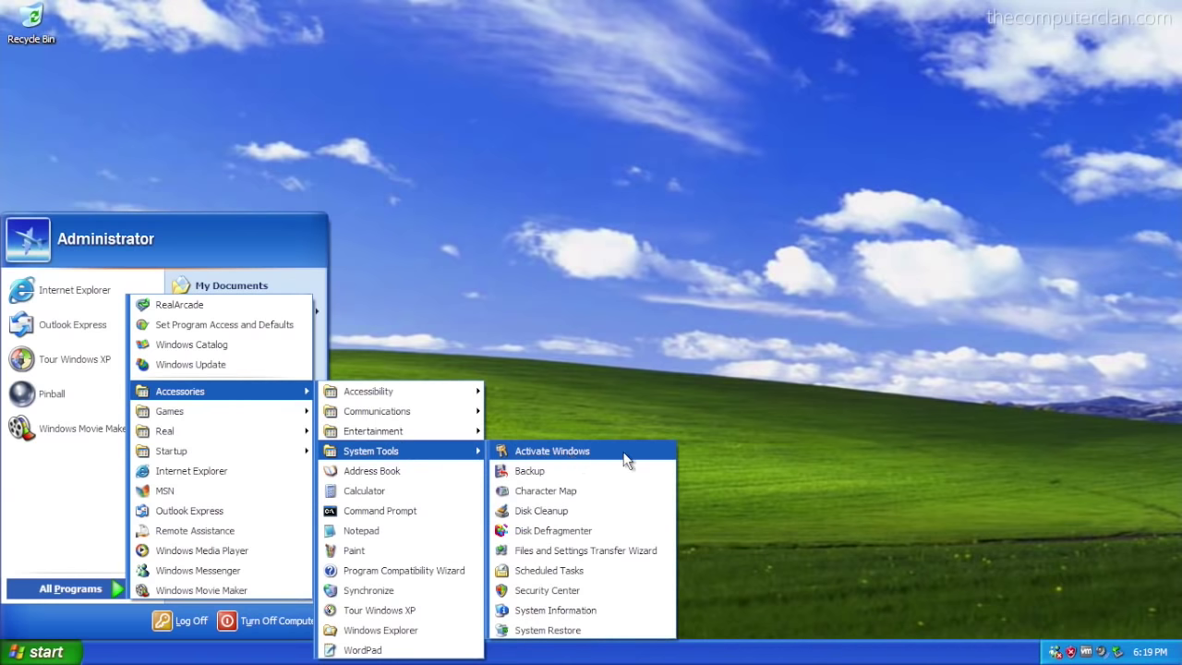
Step: Confirm Windows is already activated, finish Media Player setup, and center the player window
left_click(624, 459)
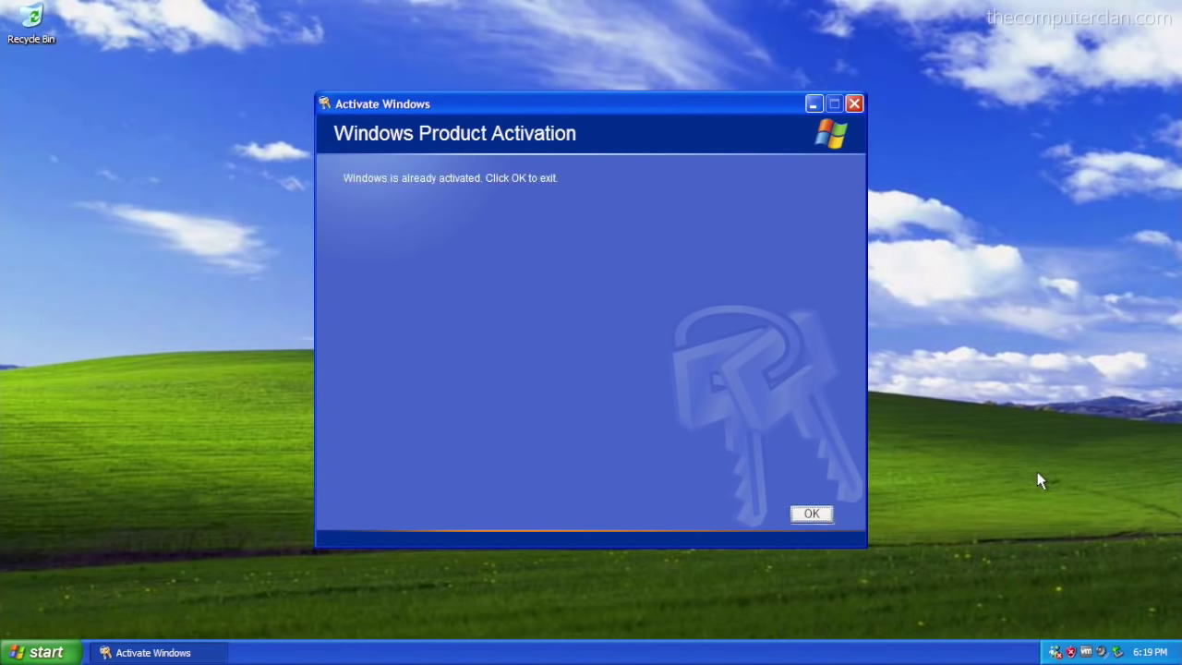
left_click(788, 506)
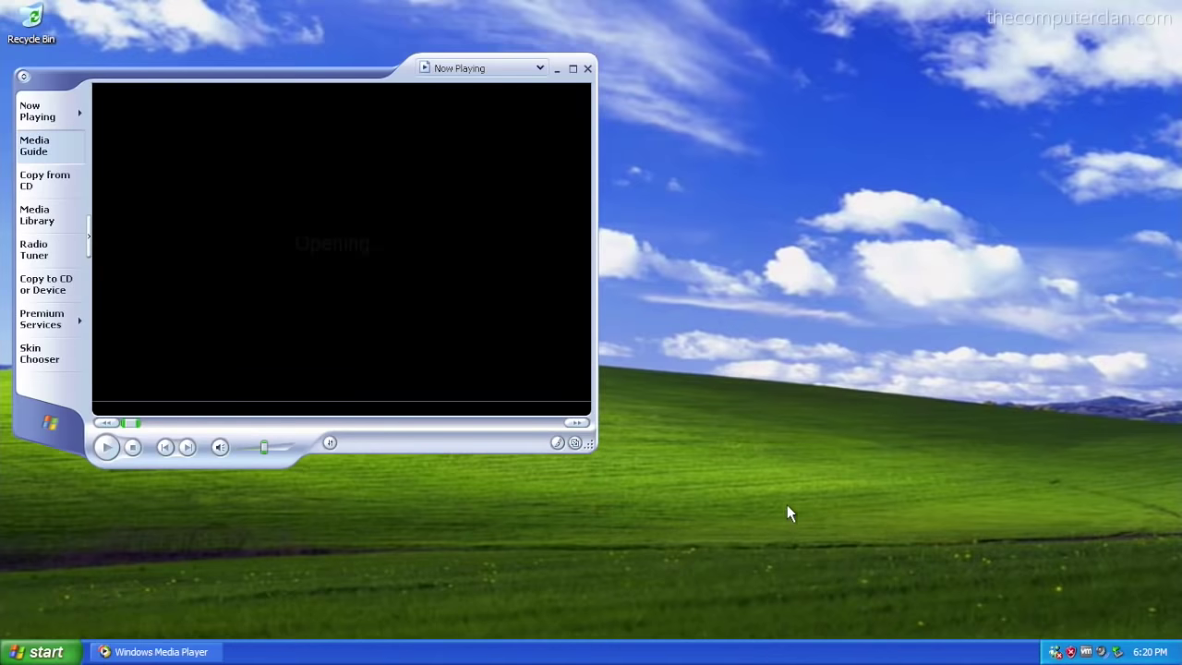
mouse_move(358, 71)
left_mouse_down()
mouse_move(523, 93)
mouse_move(727, 95)
left_mouse_up()
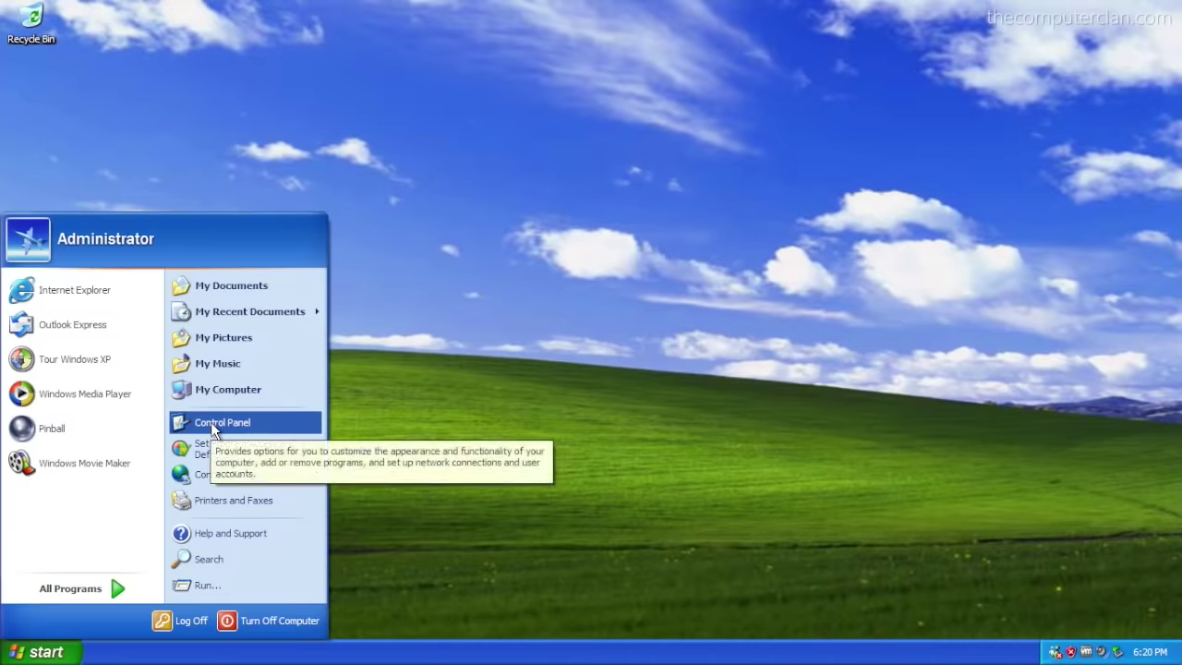
Step: Open Control Panel and toggle between Category View and Classic View
left_click_drag(216, 422, 218, 429)
left_click(218, 429)
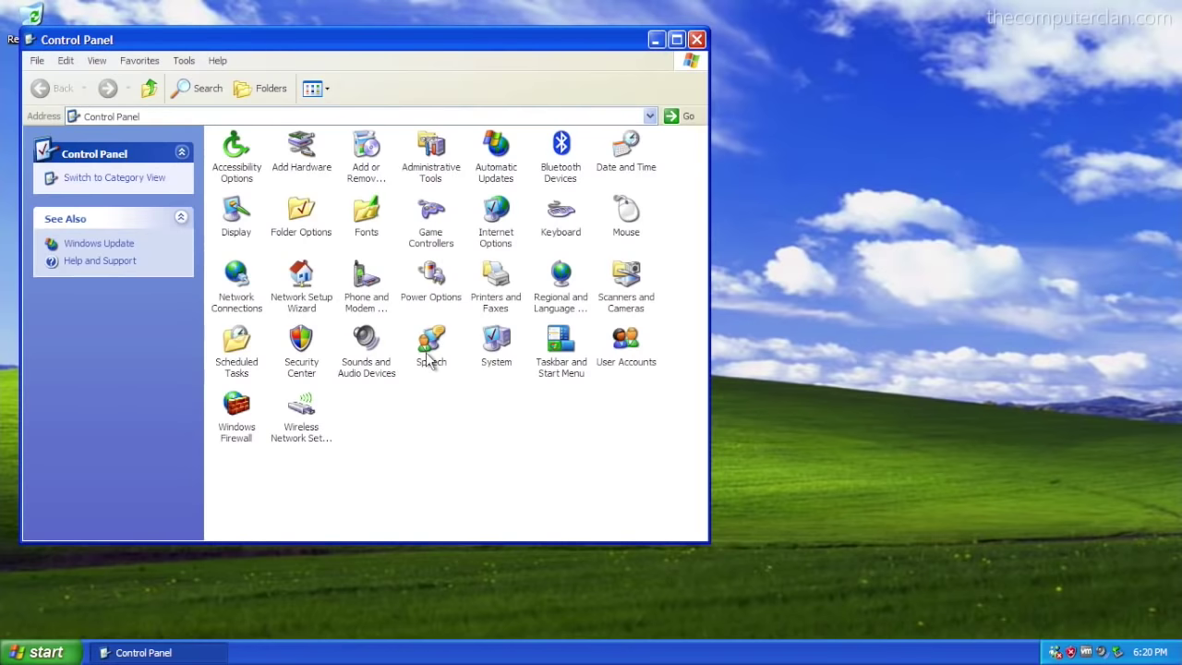
left_click(121, 181)
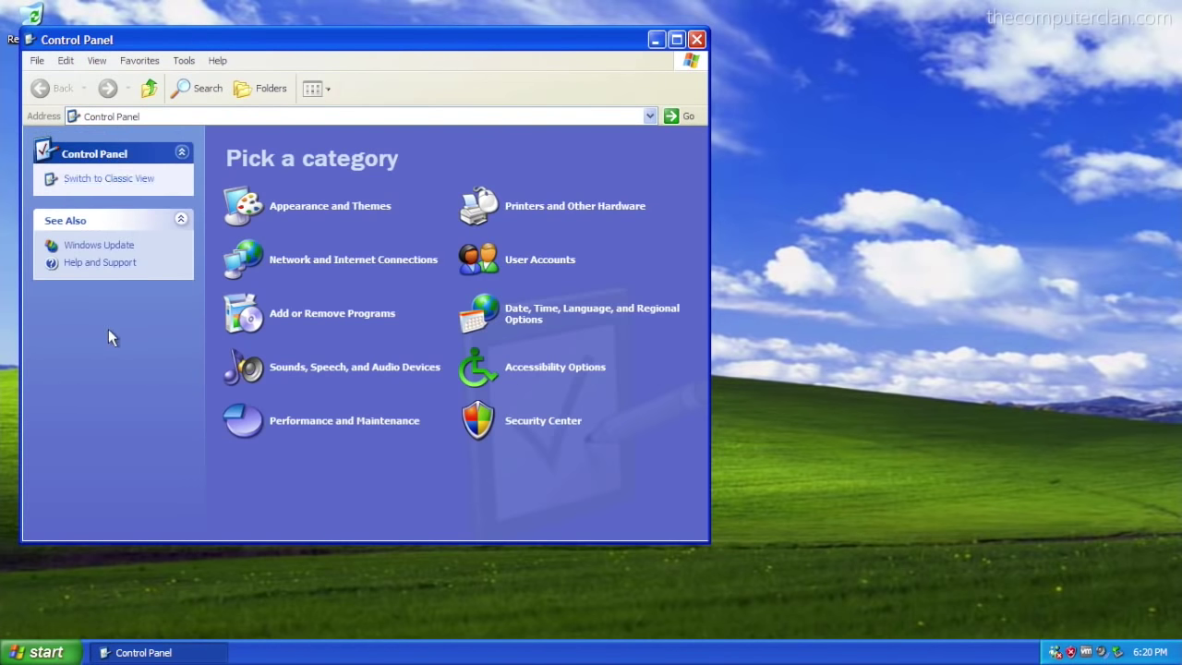
left_click(102, 180)
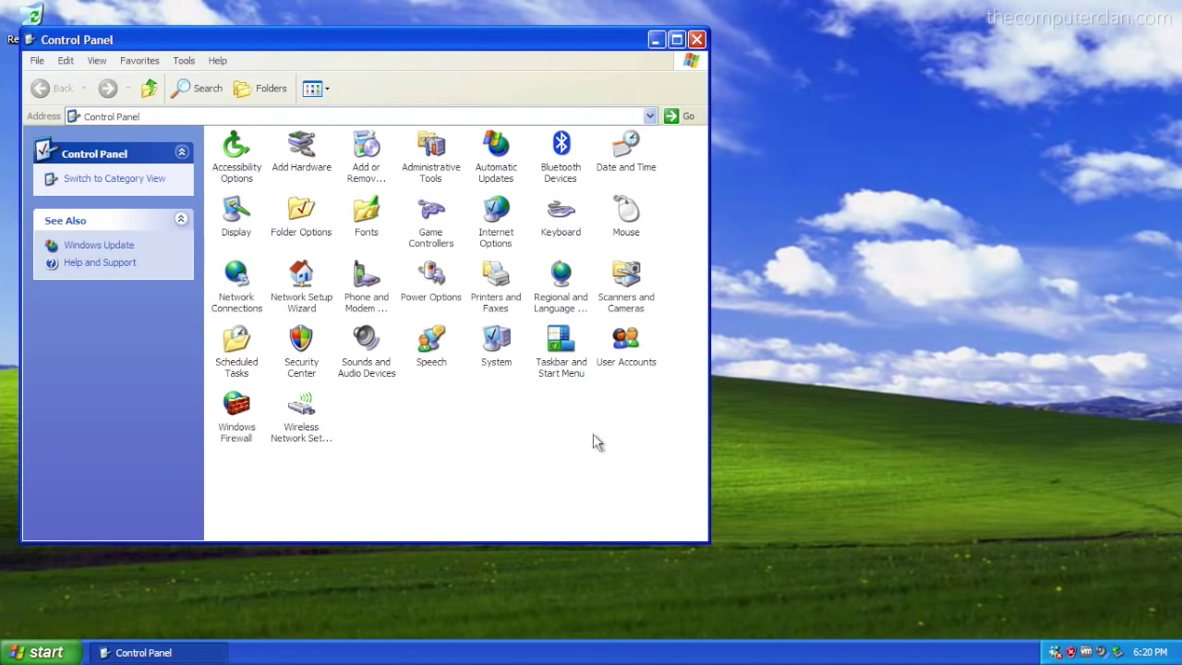
Step: View the Taskbar and Start Menu settings, then choose Turn Off Computer > Turn Off
left_click(559, 346)
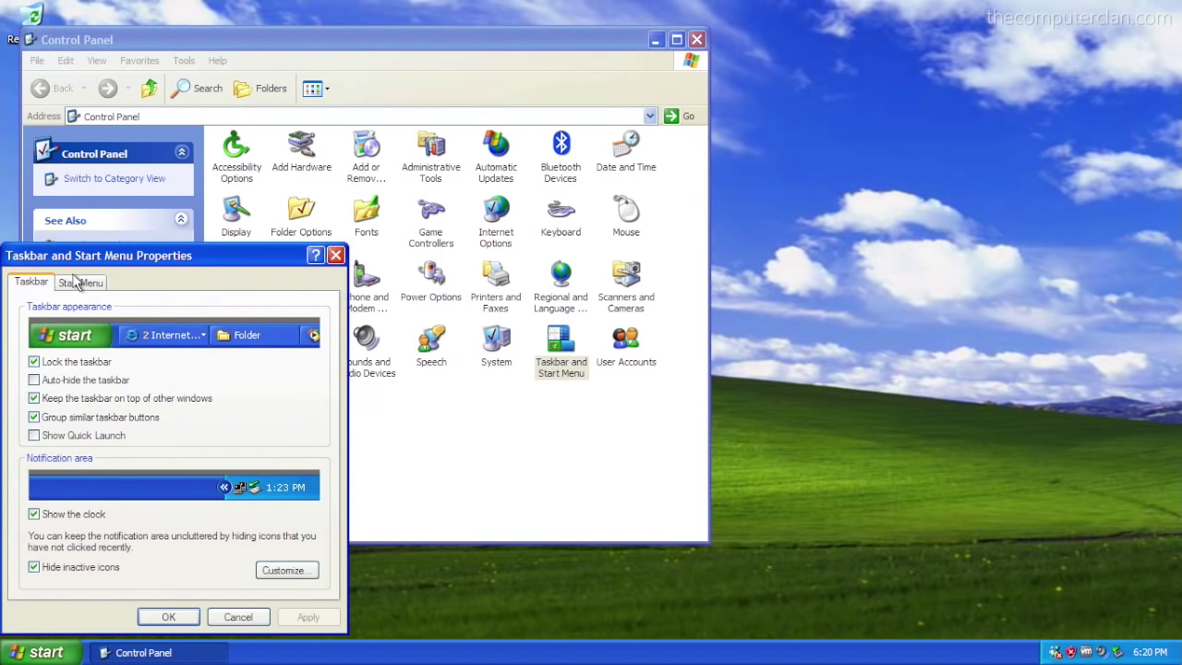
left_click(77, 281)
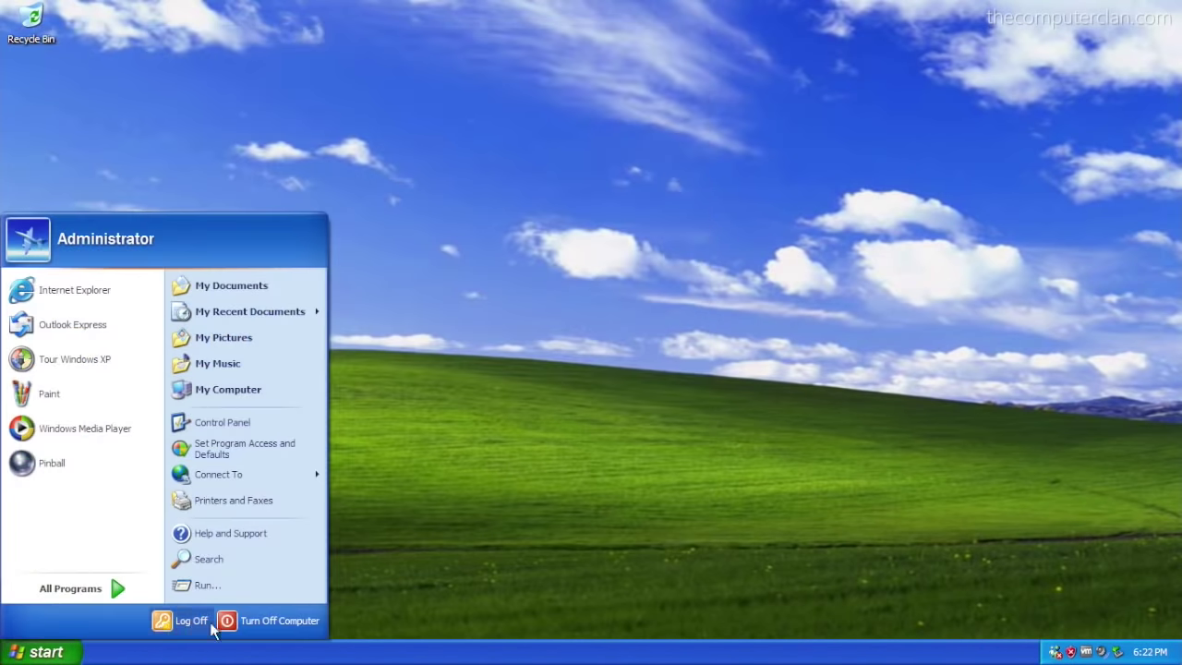
left_click(229, 620)
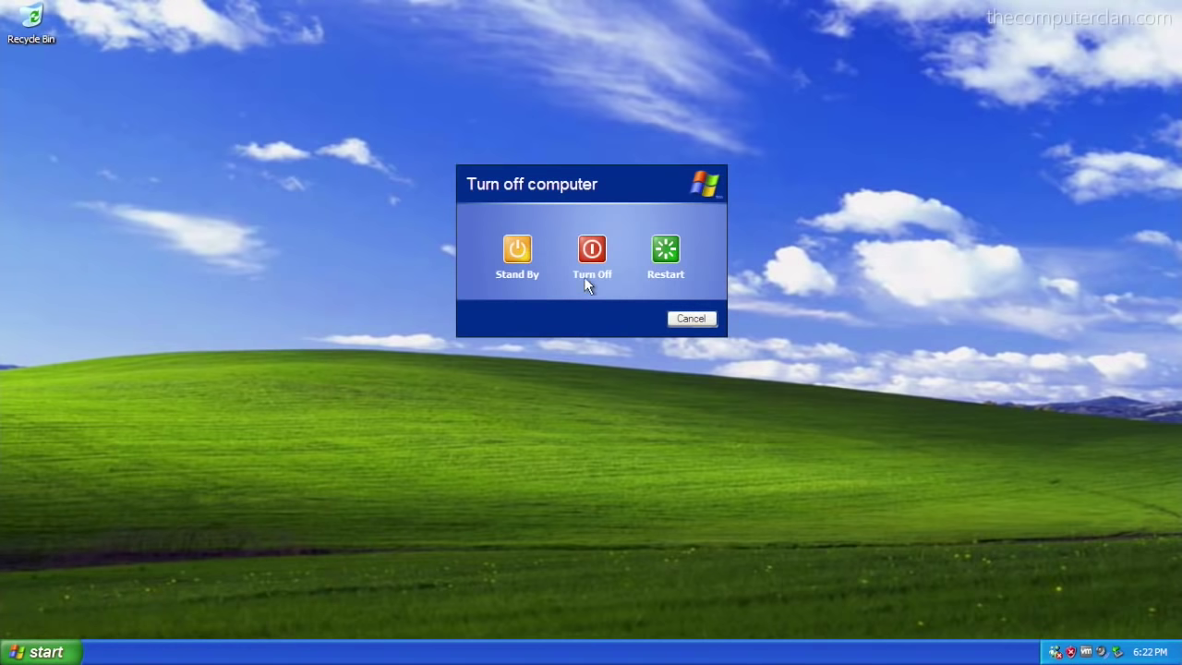
left_click(592, 249)
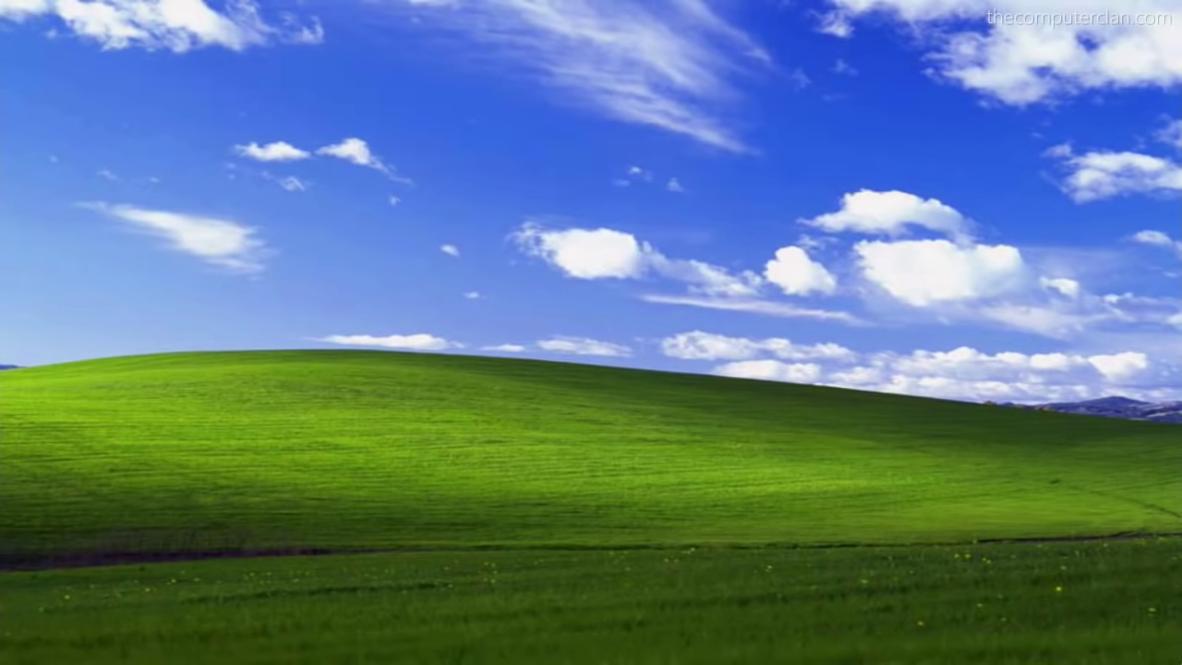